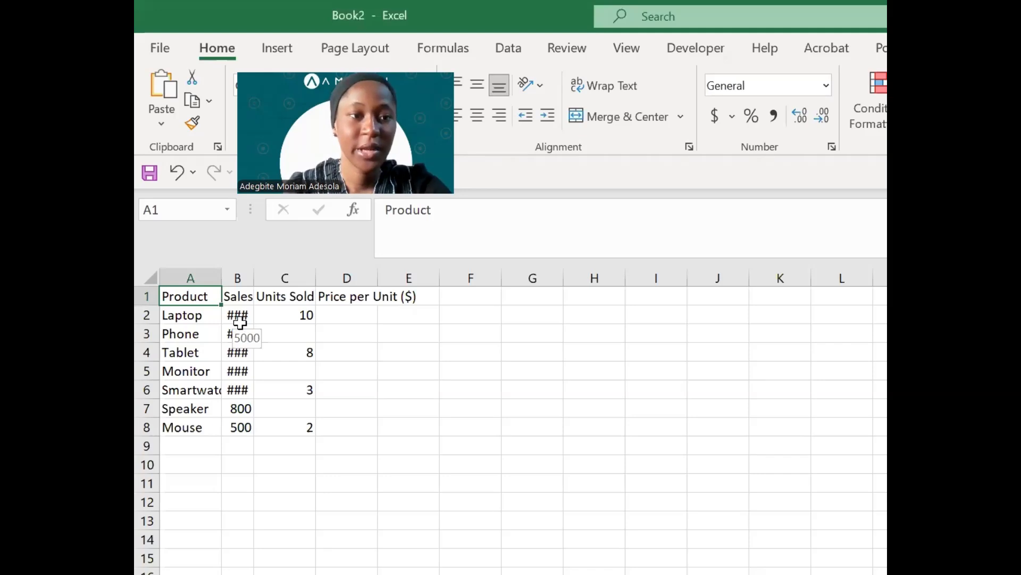
- Widen column B so the Laptop and other sales figures display in full instead of ###
left_click(237, 315)
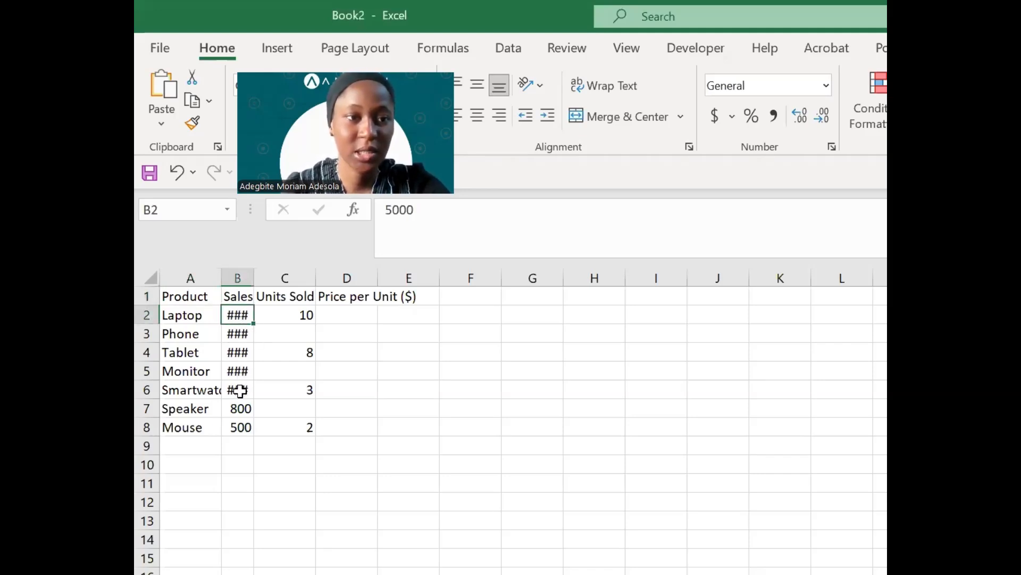
double_click(255, 282)
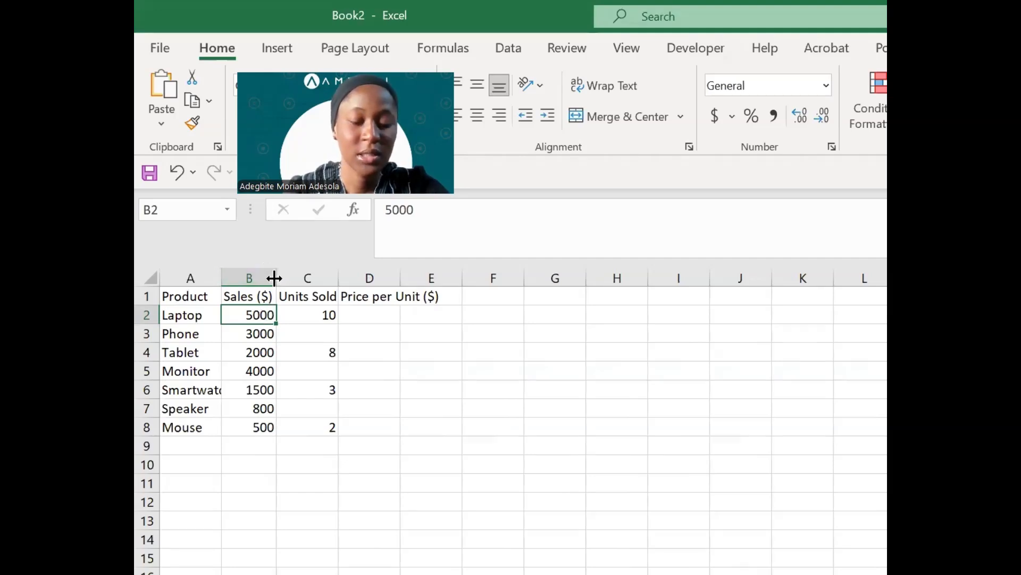
key("ctrl+z")
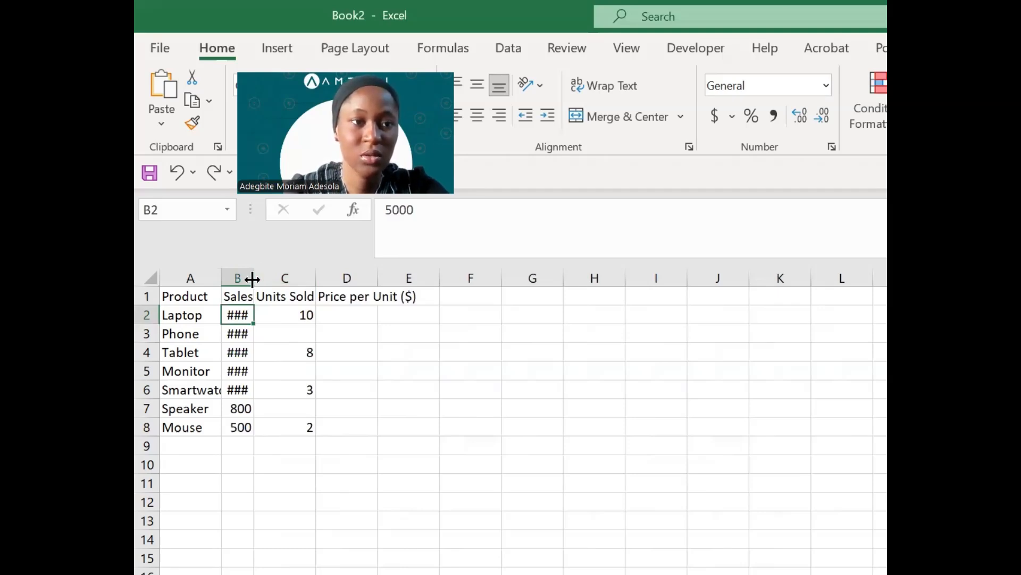
left_click_drag(254, 279, 294, 283)
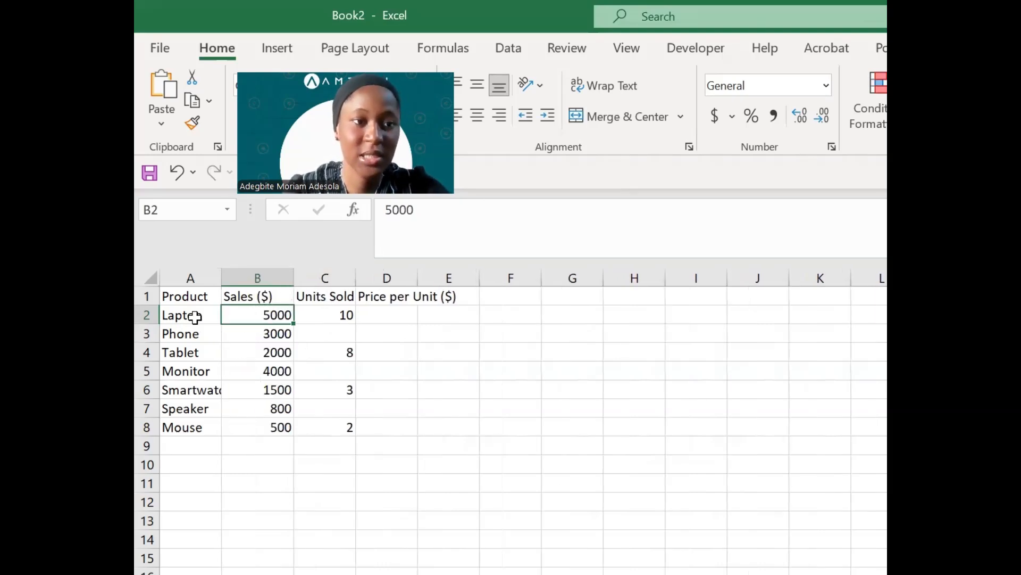
left_click(196, 389)
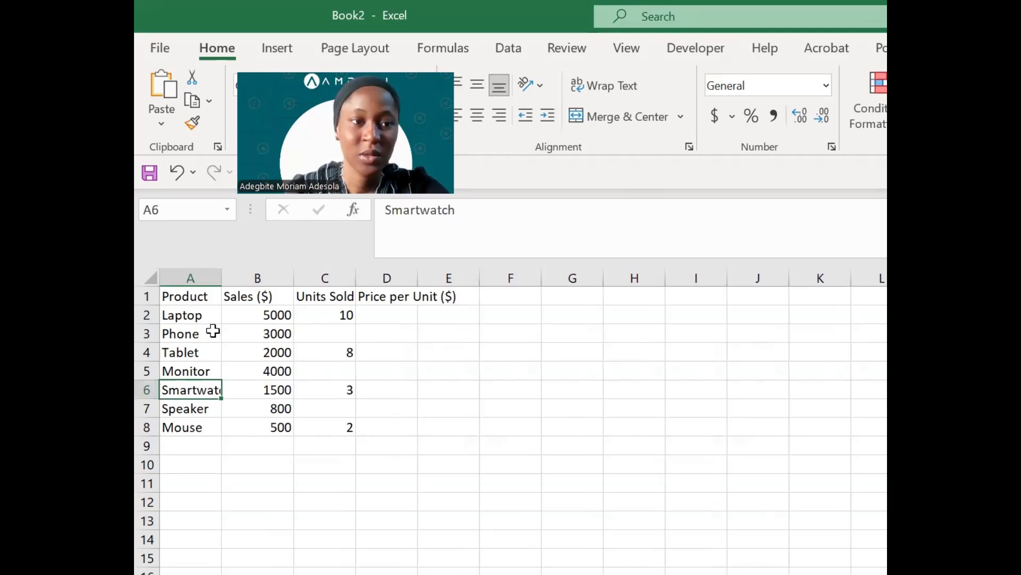
left_click(256, 314)
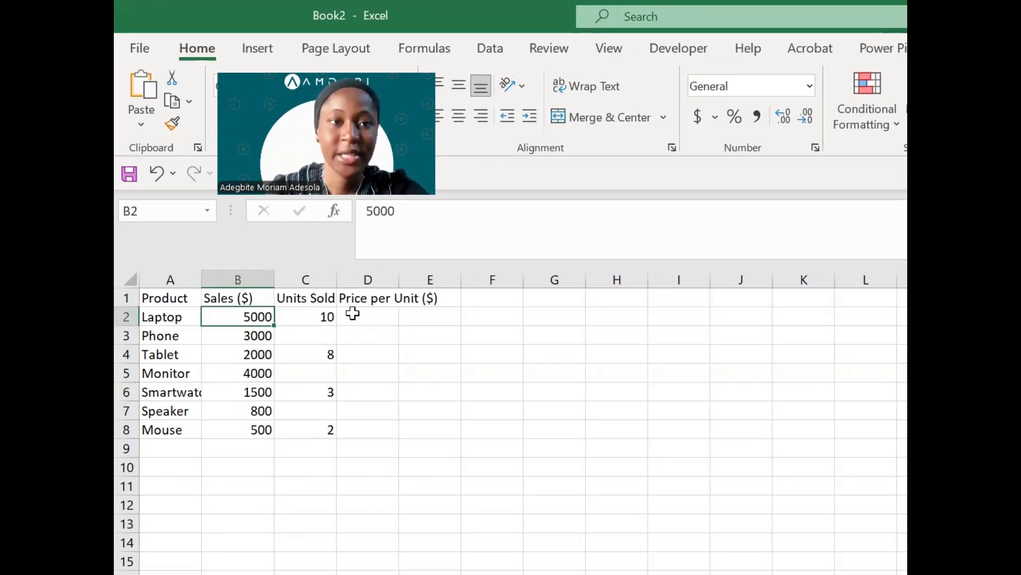
- Enter =B2/C2 in D2 and fill it down to D8, leaving #DIV/0! where units are blank
left_click(378, 317)
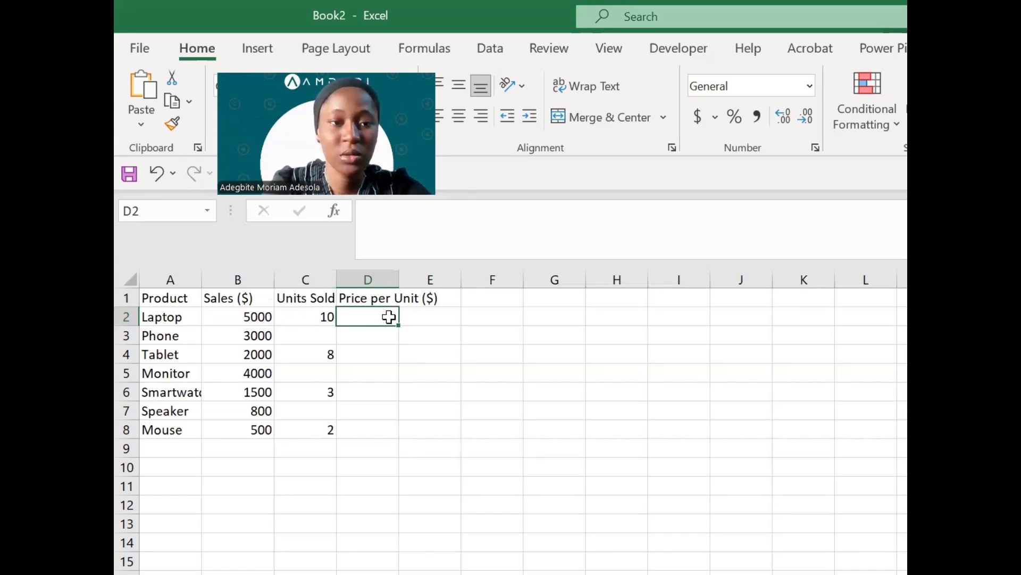
type("=")
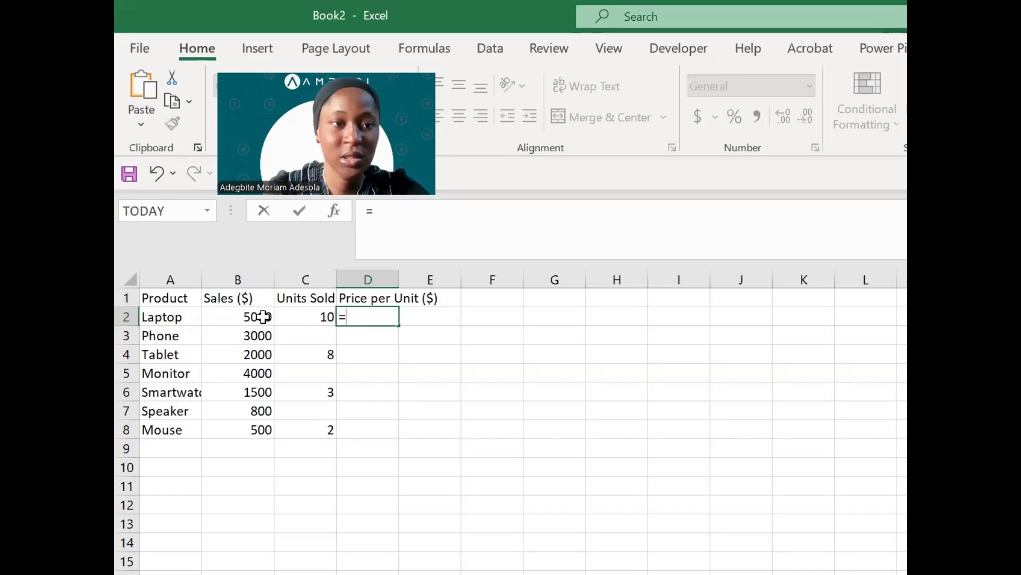
left_click(264, 317)
type("/")
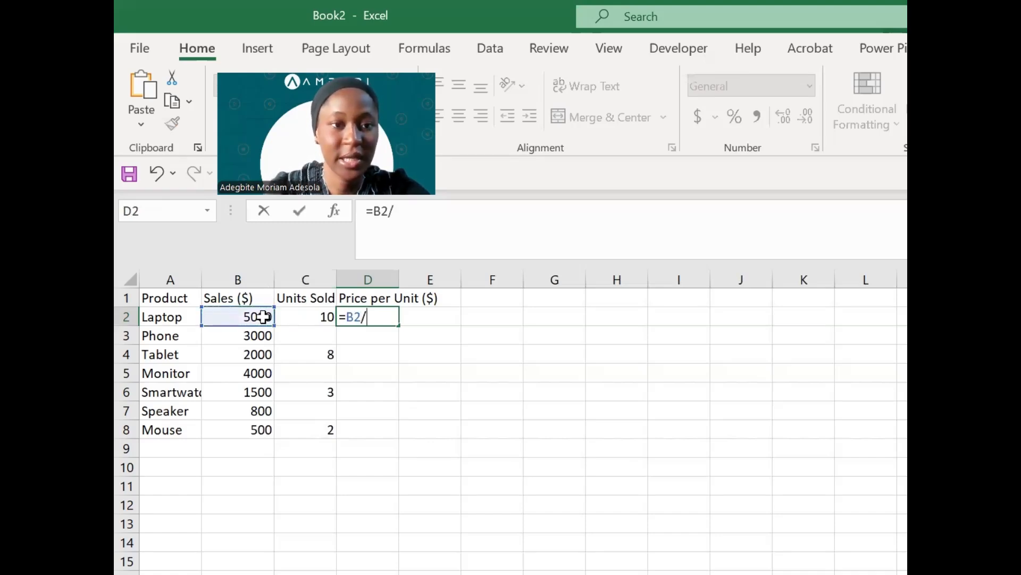
left_click(322, 315)
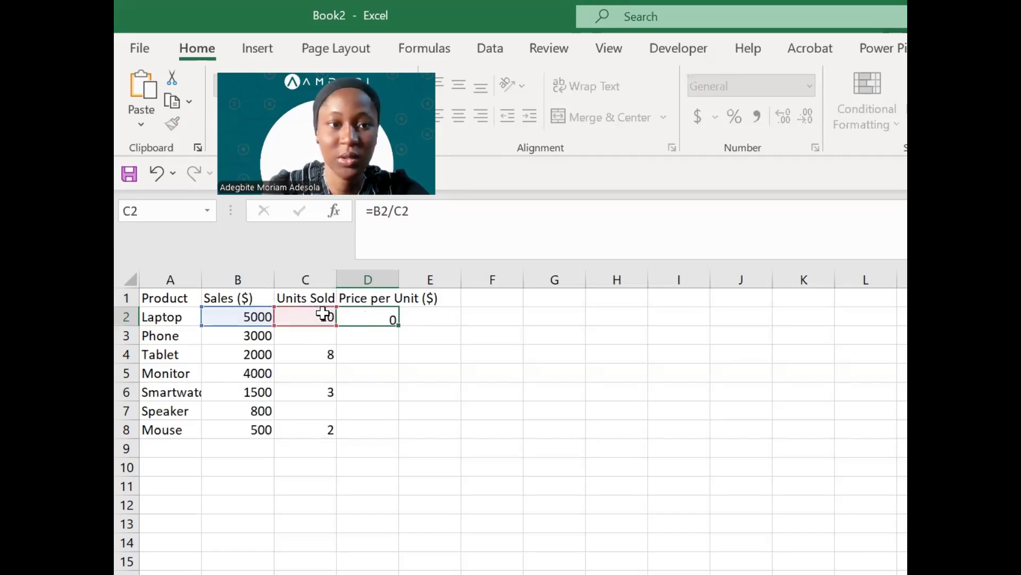
key("Return")
left_click(373, 316)
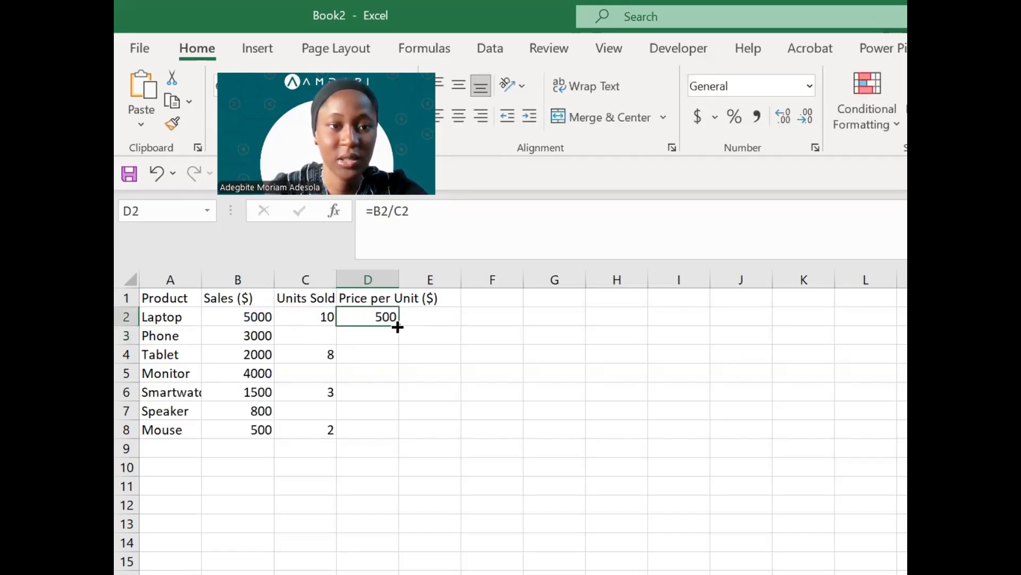
left_click_drag(398, 327, 401, 437)
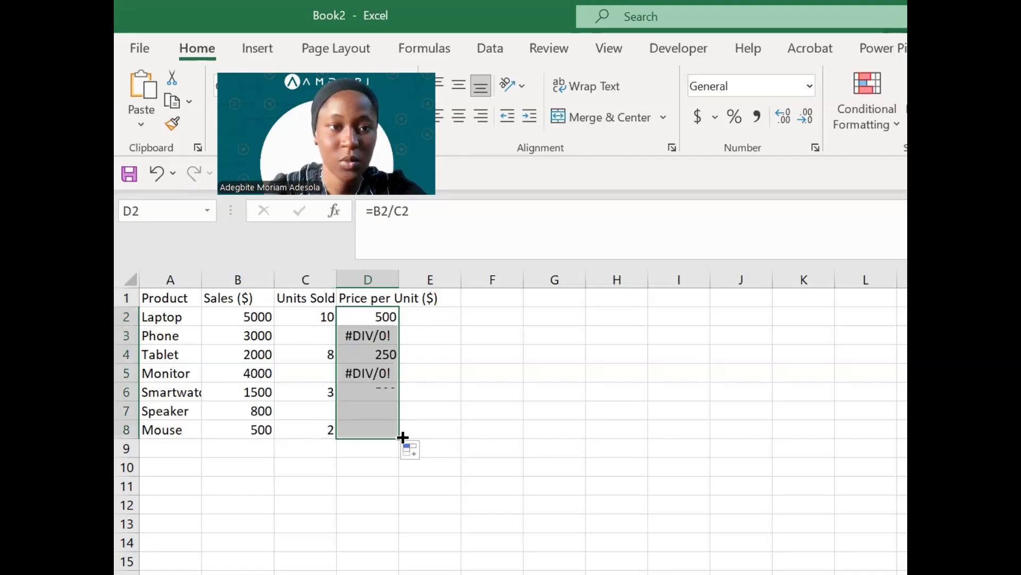
left_click(369, 334)
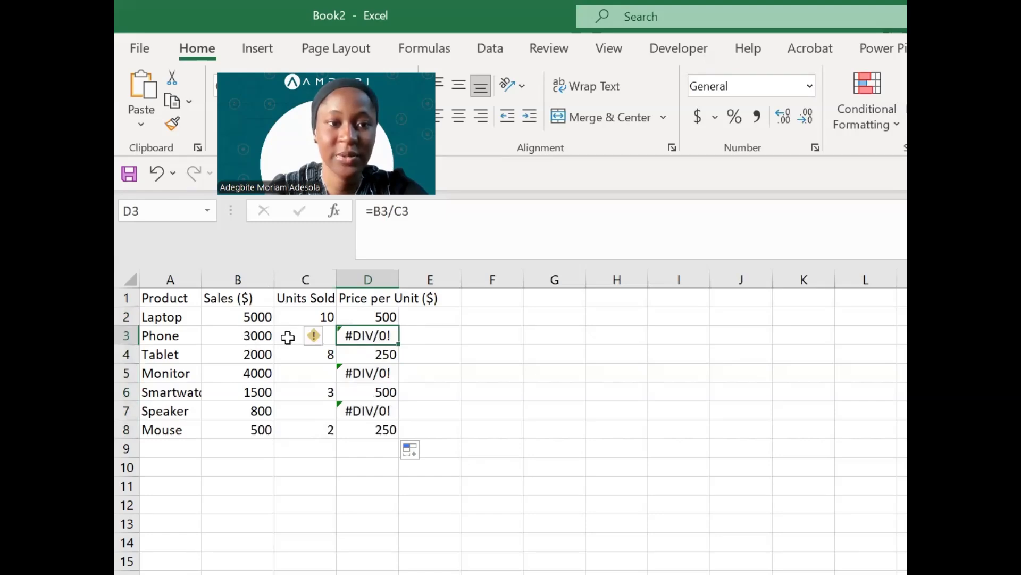
left_click(305, 367)
left_click(325, 335)
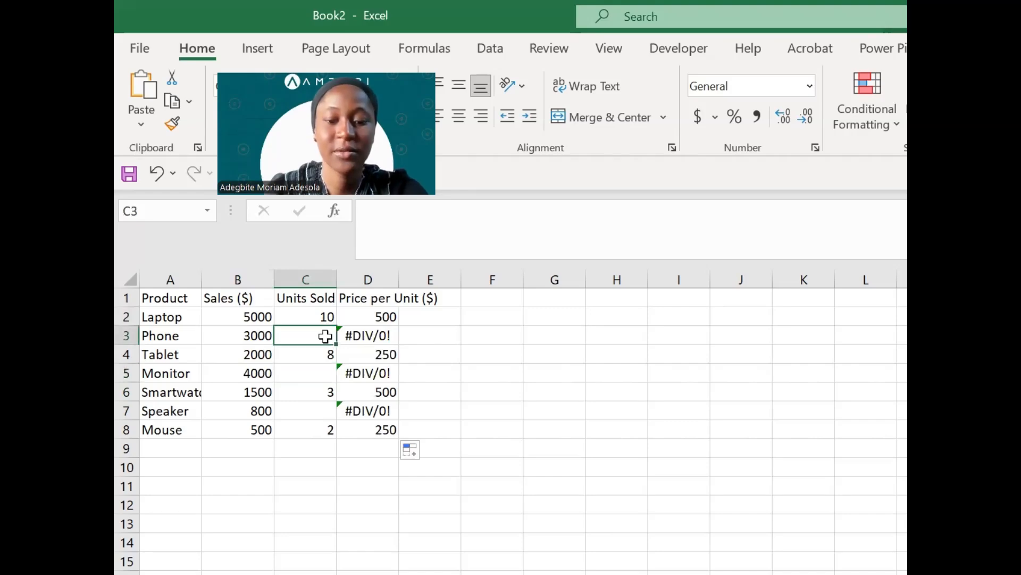
type("0")
key("Return")
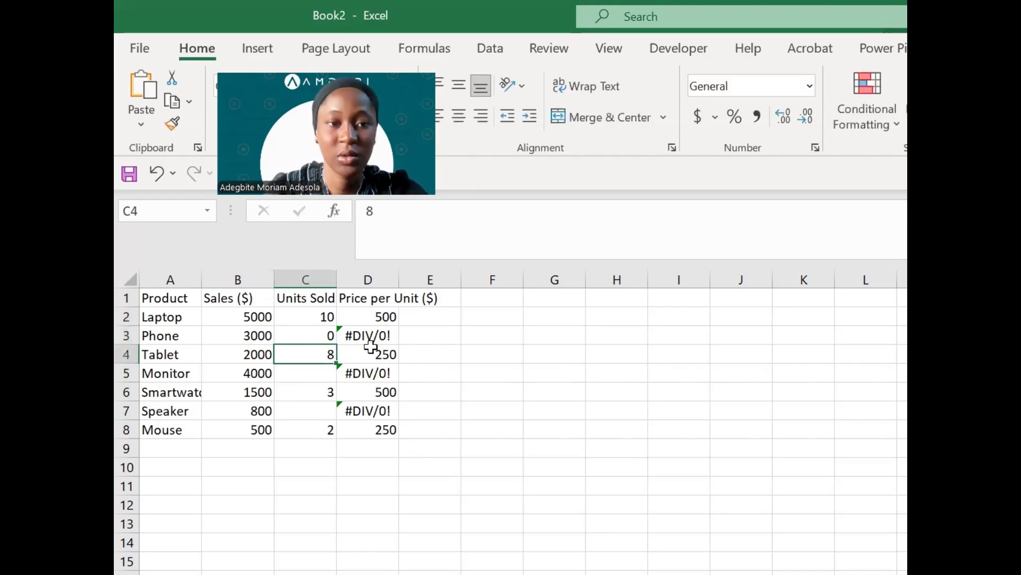
left_click(317, 335)
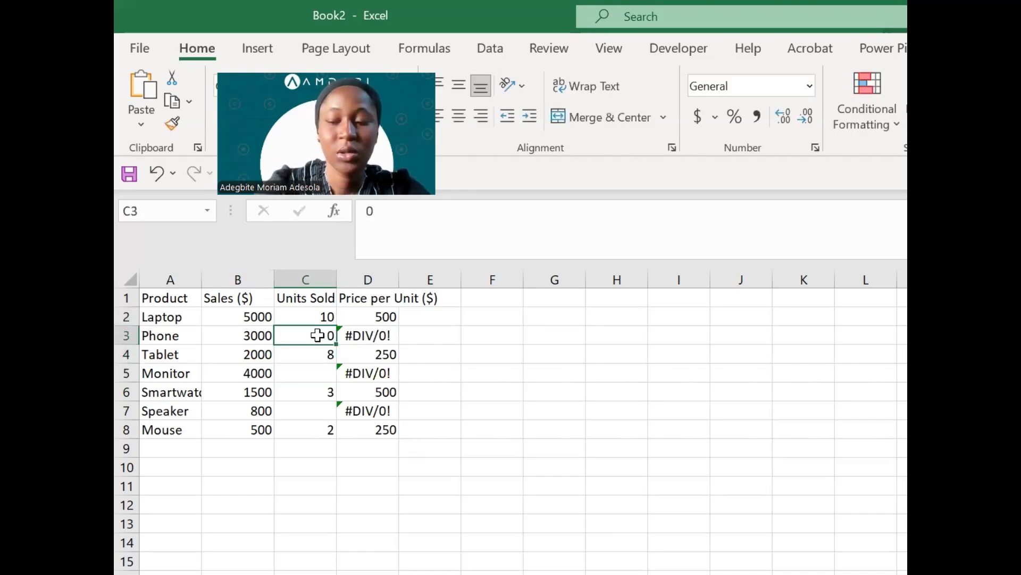
key("Right")
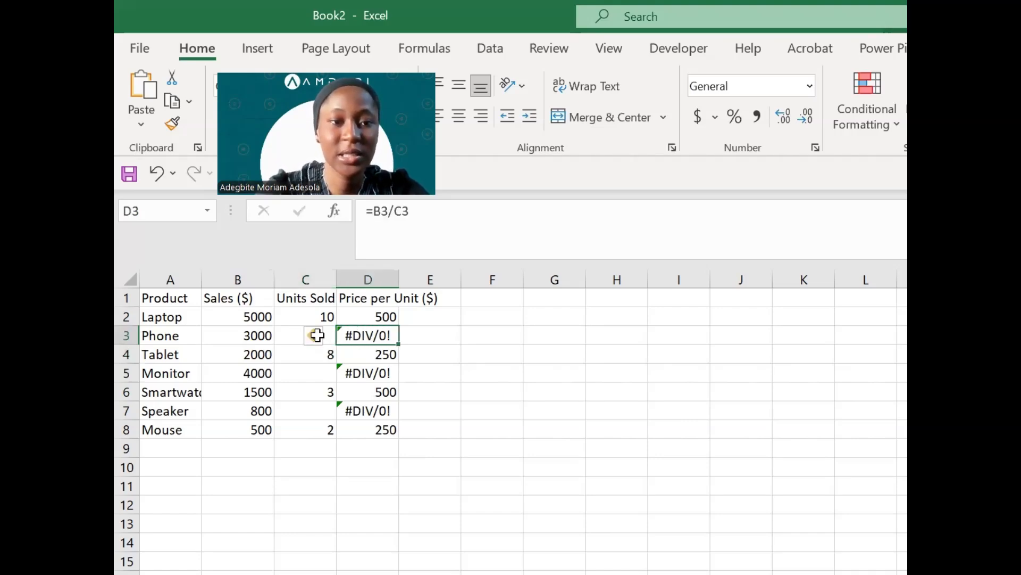
key("Delete")
key("Down")
key("Up")
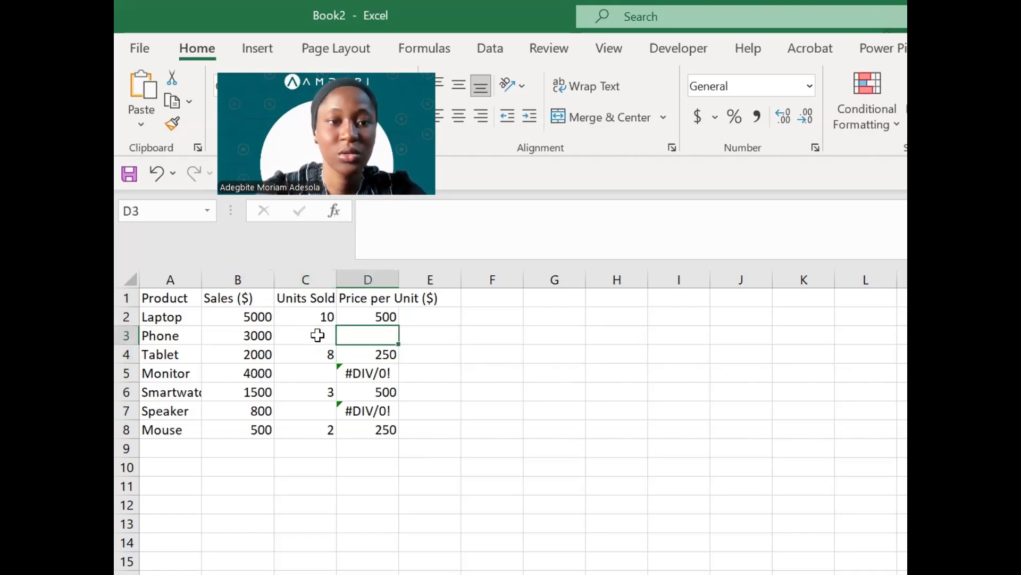
key("ctrl+z")
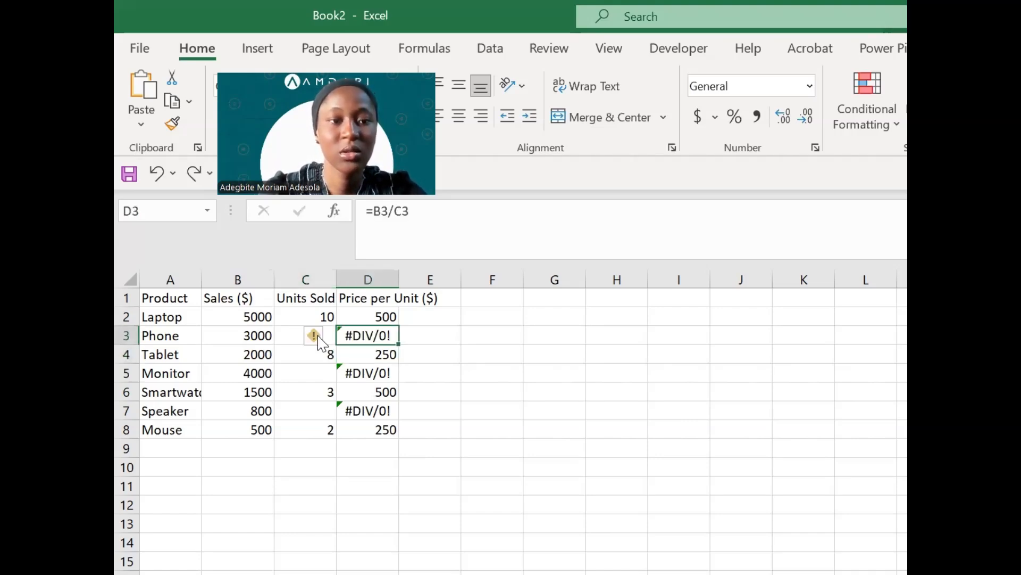
double_click(371, 315)
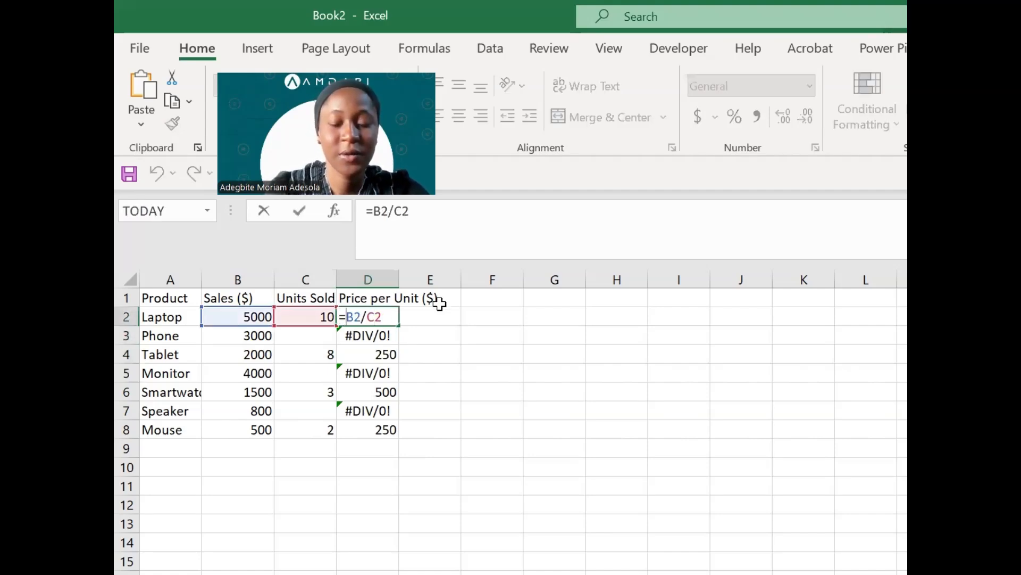
- Change D2 to =IFERROR(B2/C2, "") and fill it down to D8 so Phone's price shows blank
type("if")
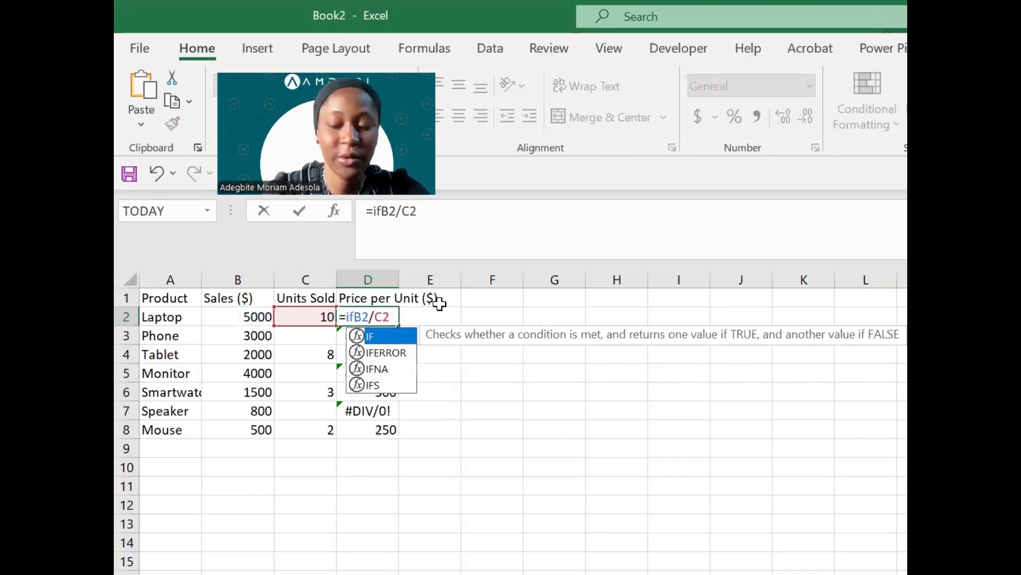
key("Down")
key("Tab")
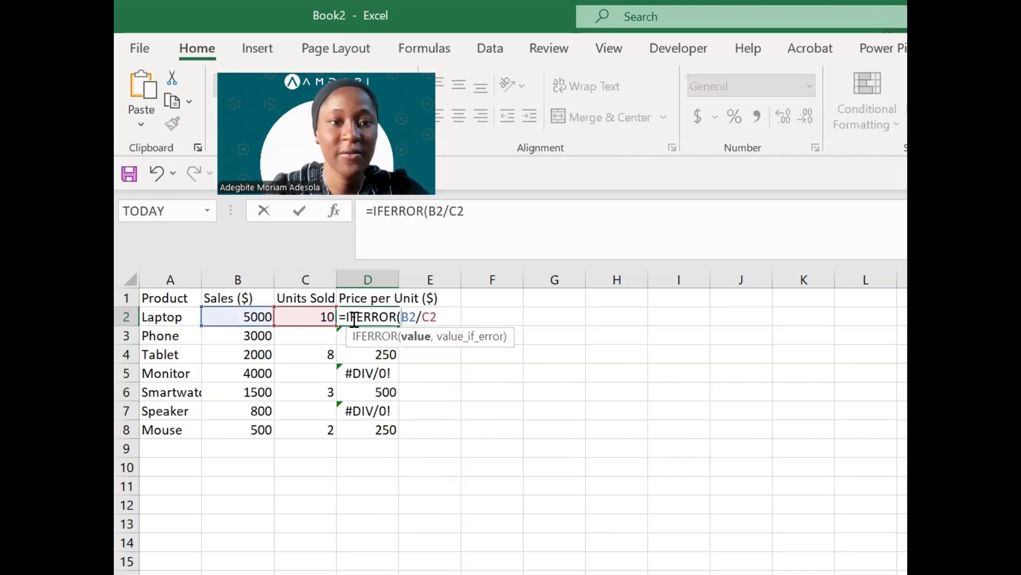
type(",")
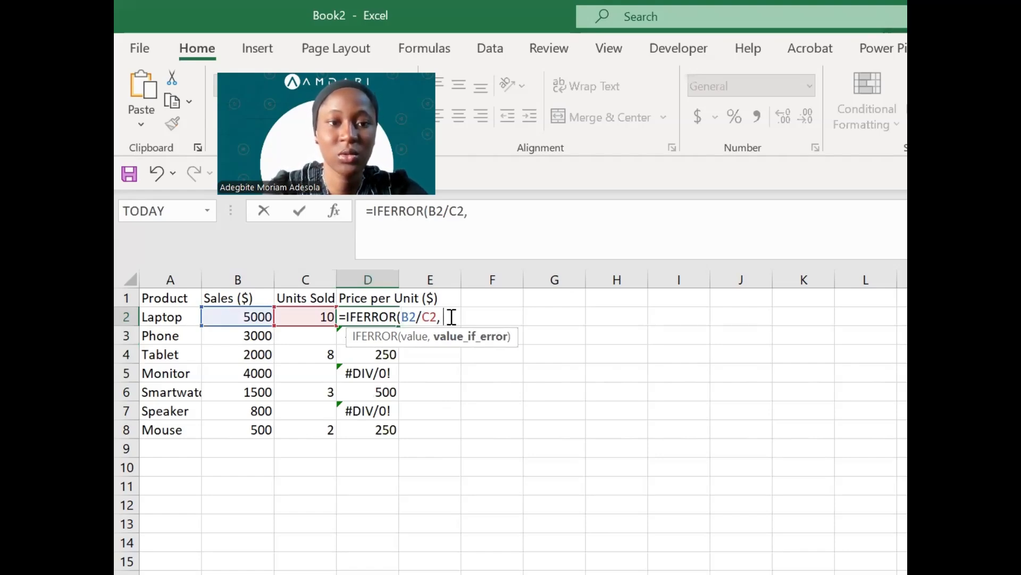
type(" \"\"")
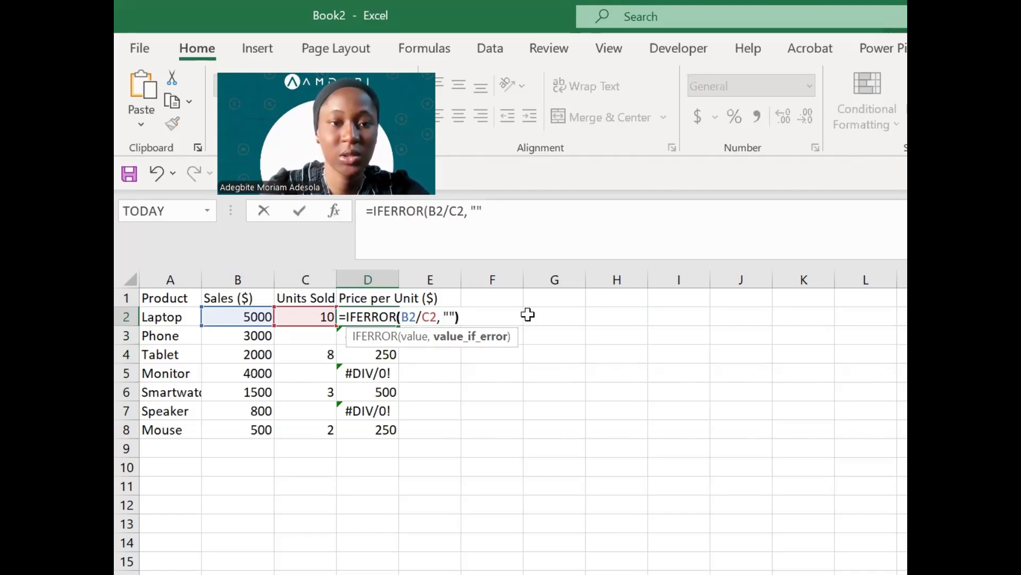
type(")")
key("Return")
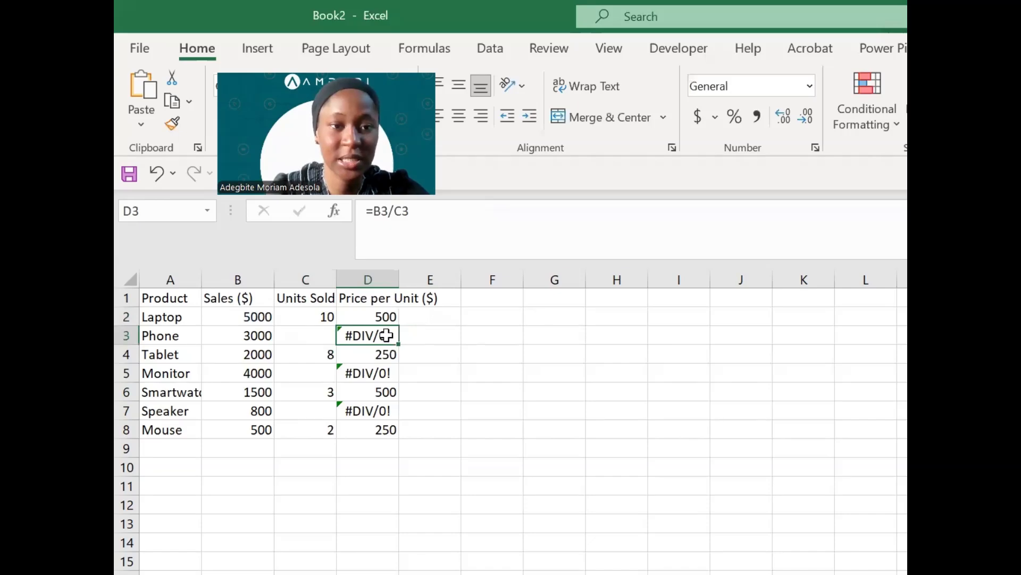
left_click(394, 316)
left_click_drag(398, 326, 399, 432)
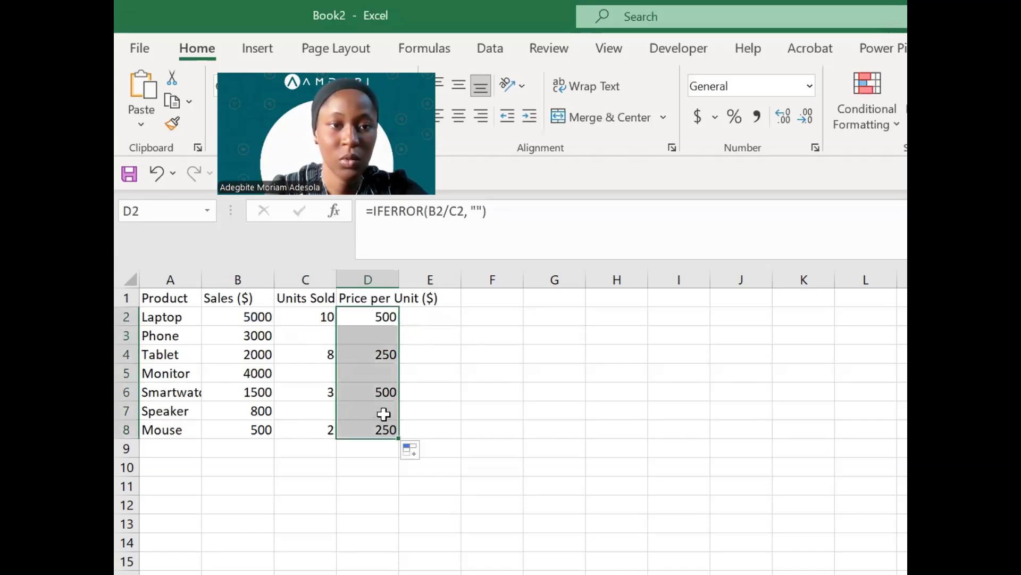
left_click(369, 342)
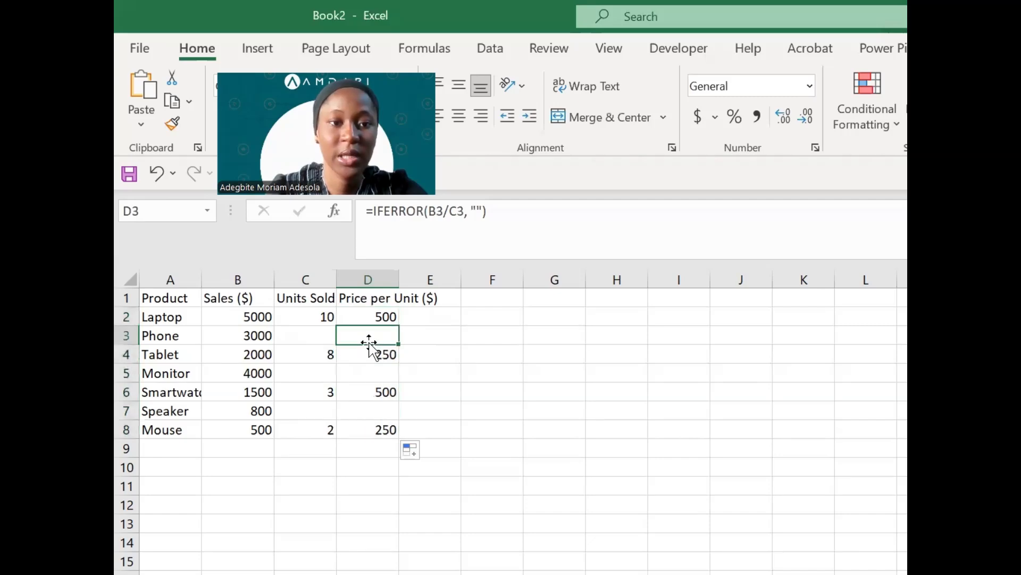
- Enter units sold of 5 for Phone in C3, 10 for Monitor in C5 and 4 for Speaker in C7
left_click(367, 371)
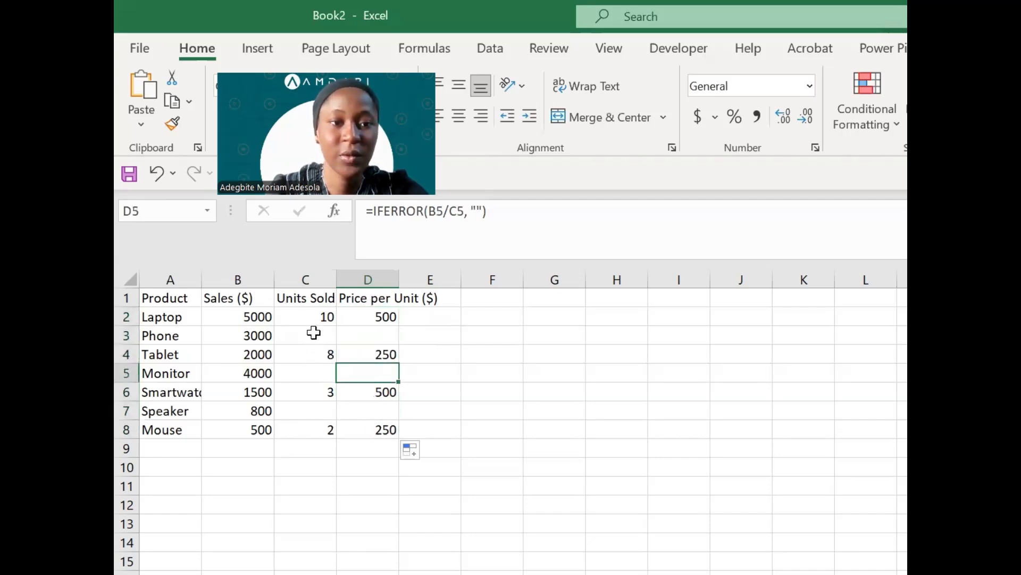
left_click(314, 334)
type("5")
key("Return")
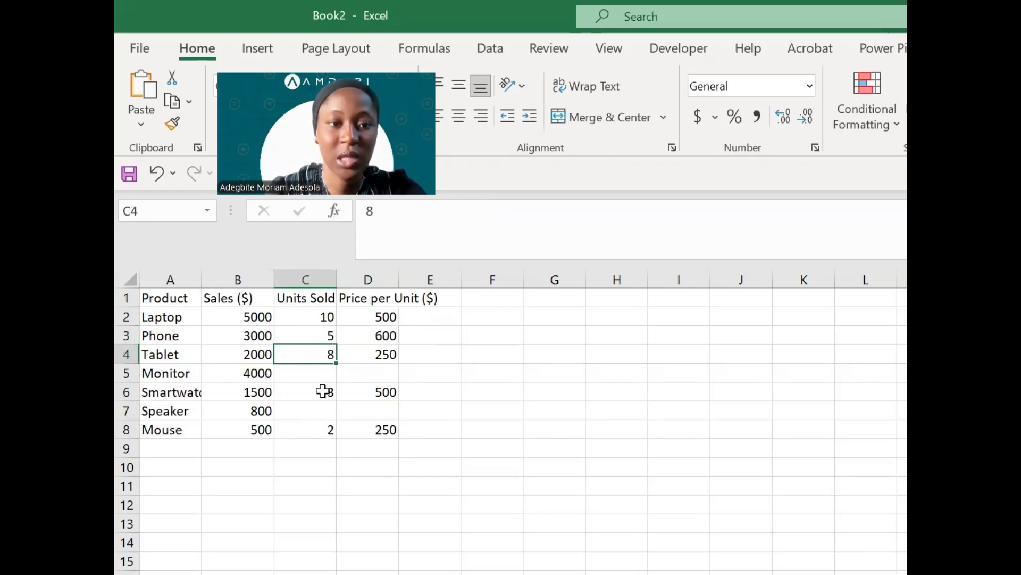
key("Down")
type("10")
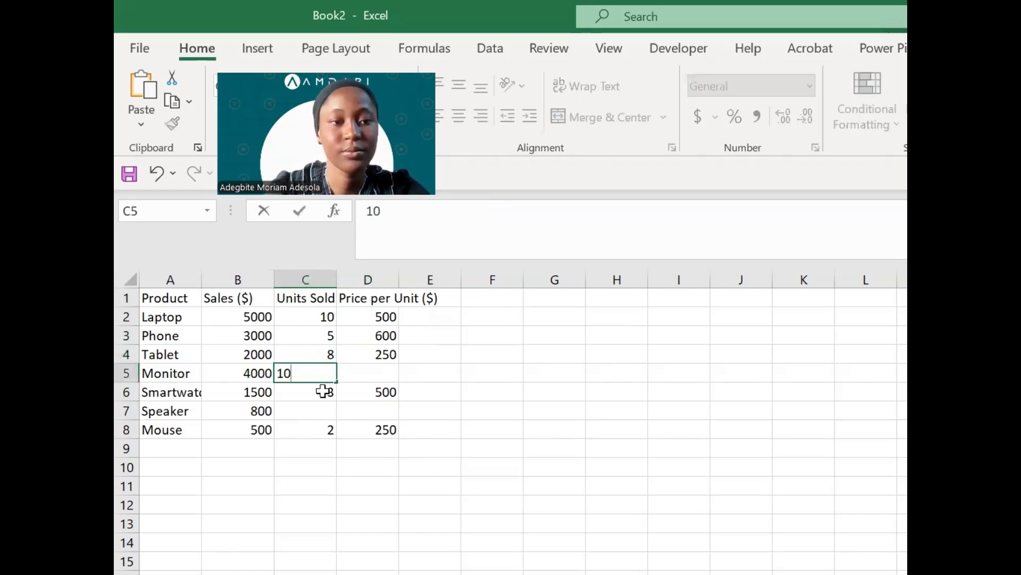
key("Return")
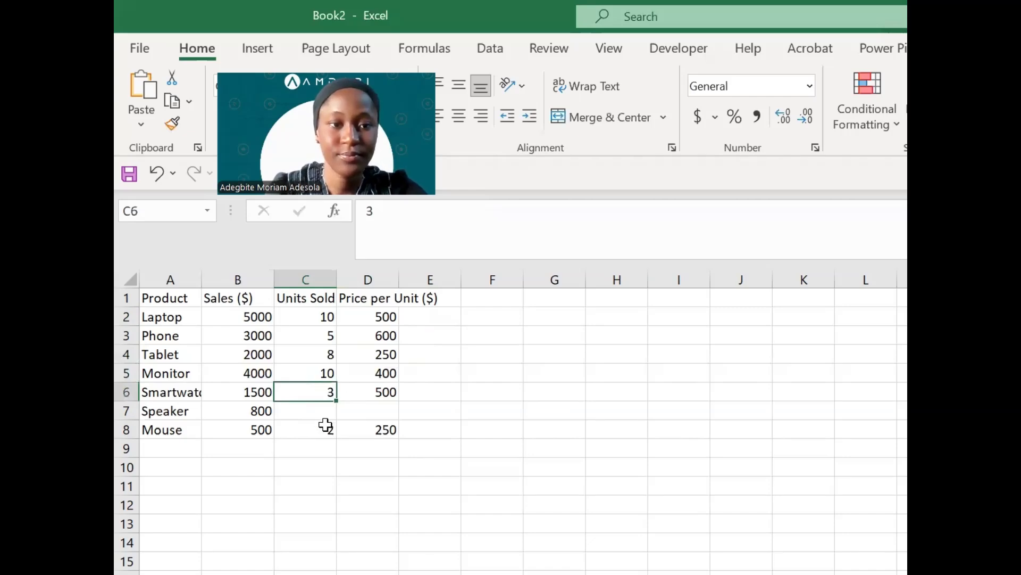
left_click(325, 411)
type("4")
key("Return")
key("Up")
key("Up")
key("Up")
key("Up")
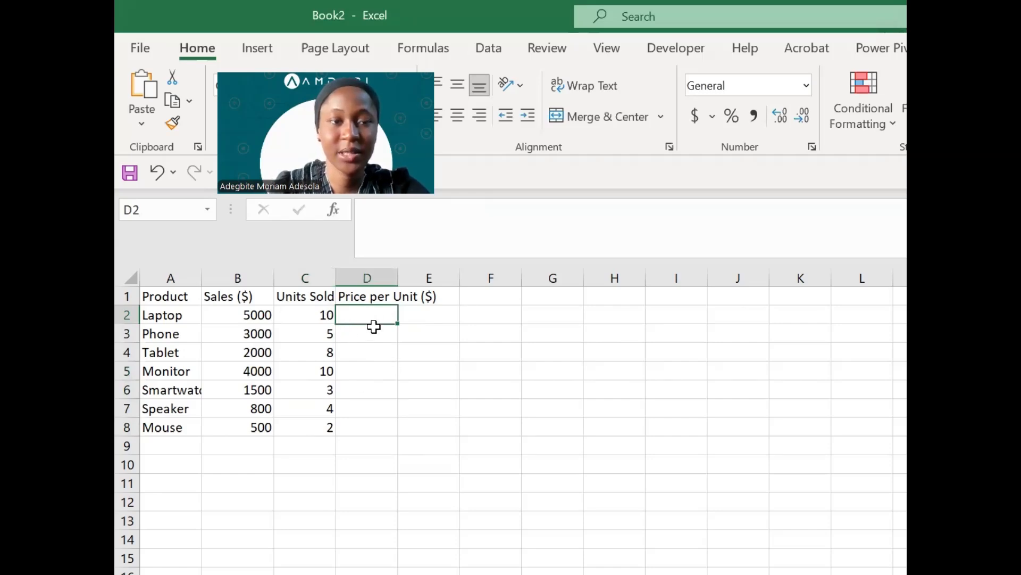
- Type the words 'five' in C3 and 'ten' in C5 as Phone's and Monitor's units sold
left_click(321, 334)
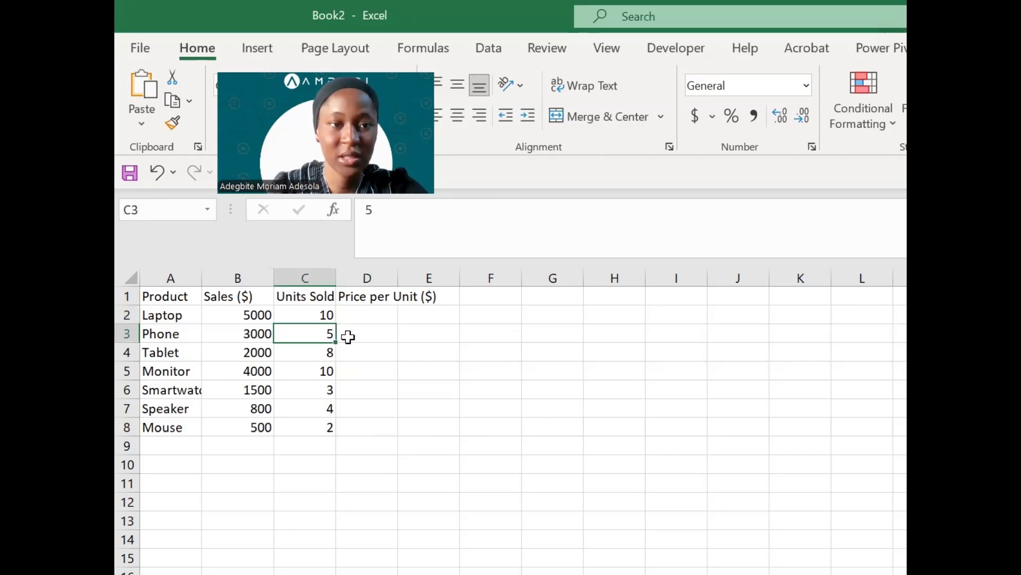
type("five")
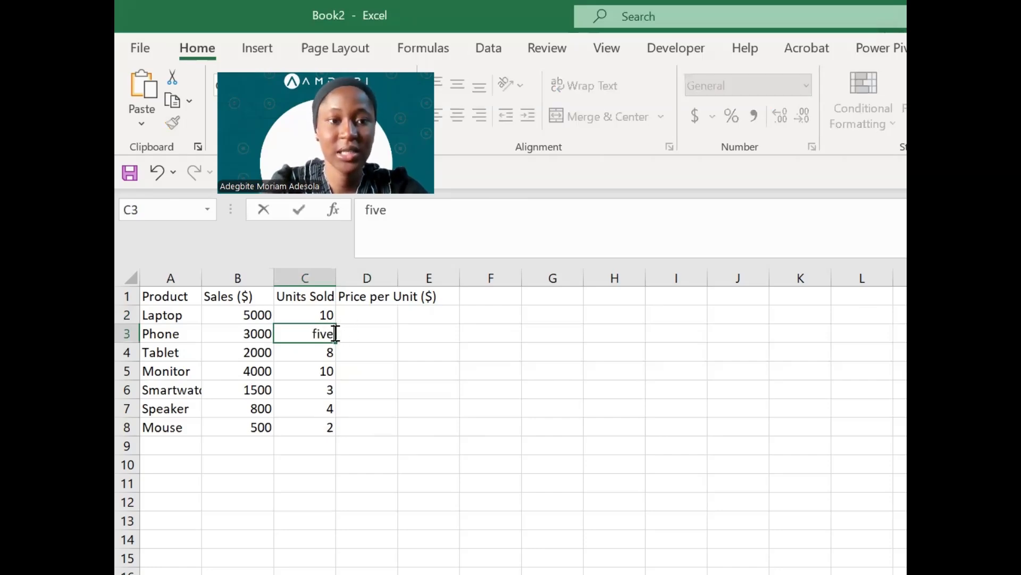
key("Return")
key("Return")
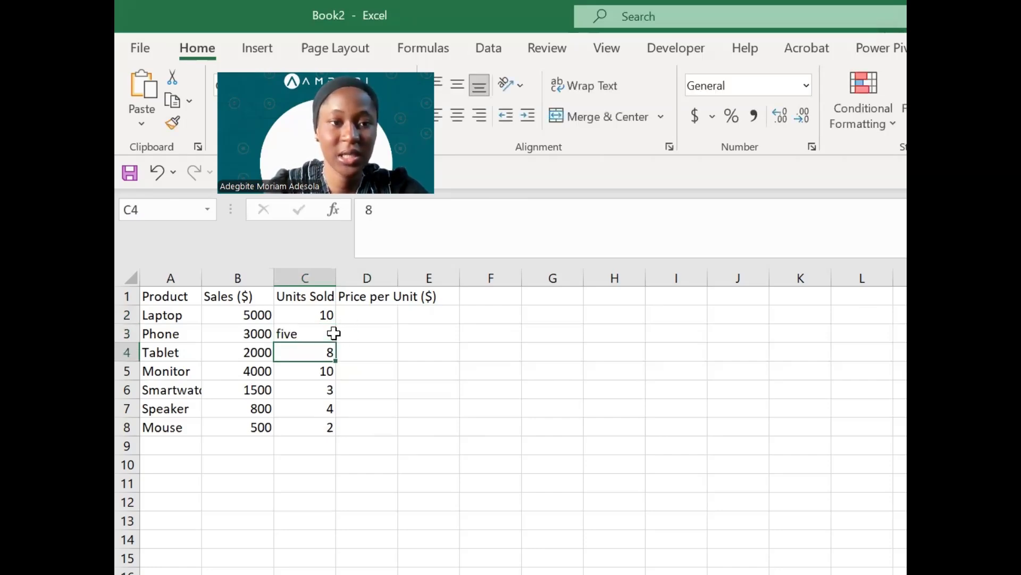
type("t")
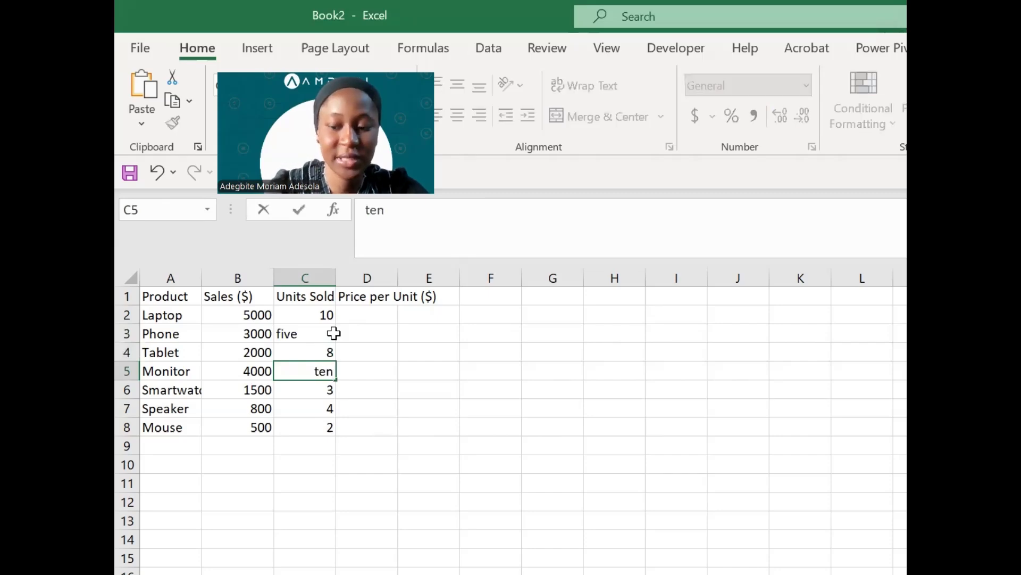
type("en")
key("Up")
key("Up")
key("Up")
- Enter =B2/C2 in D2 and fill it down to D8
key("Right")
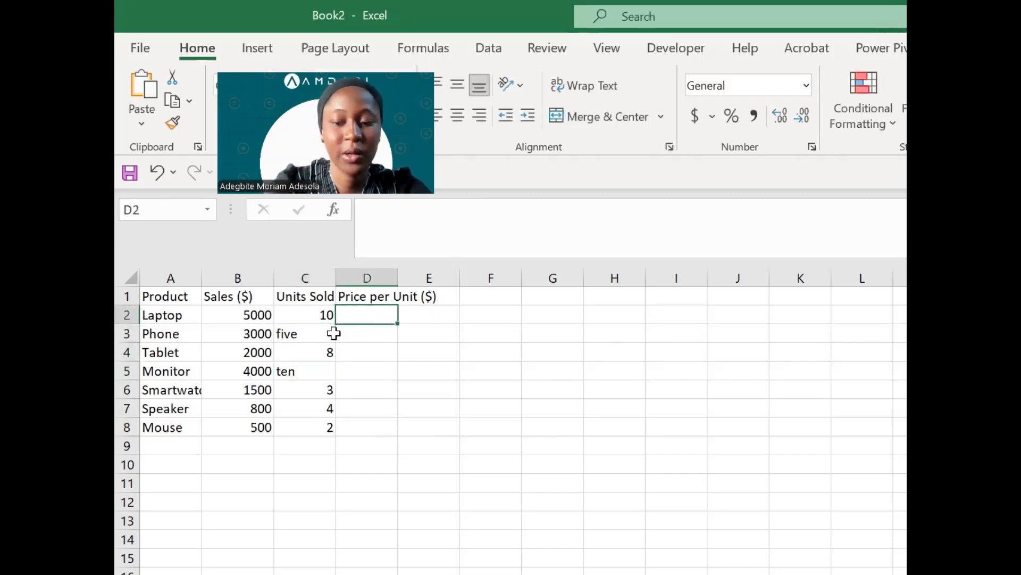
type("=")
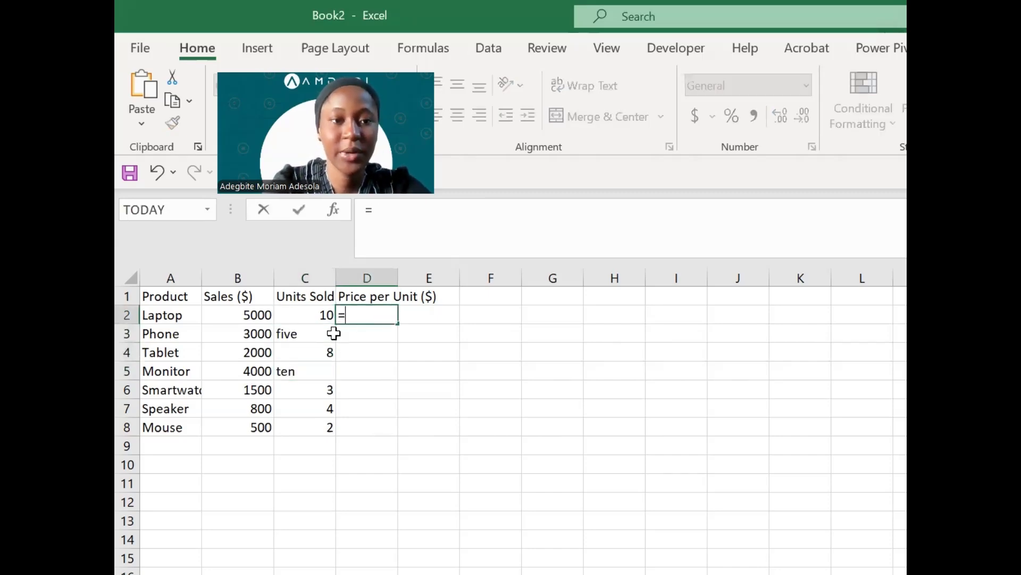
left_click(254, 316)
type("/")
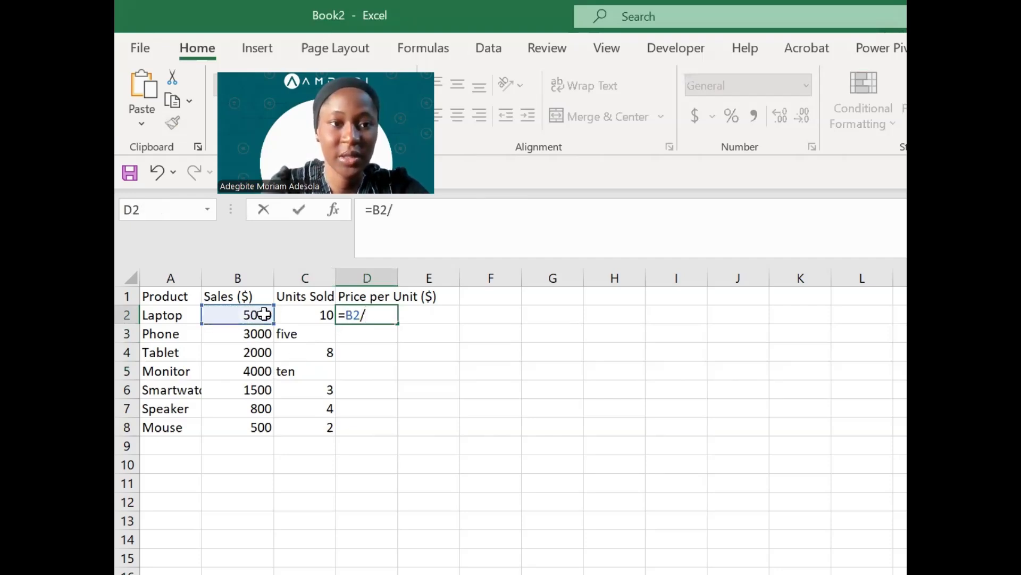
left_click(318, 313)
key("Return")
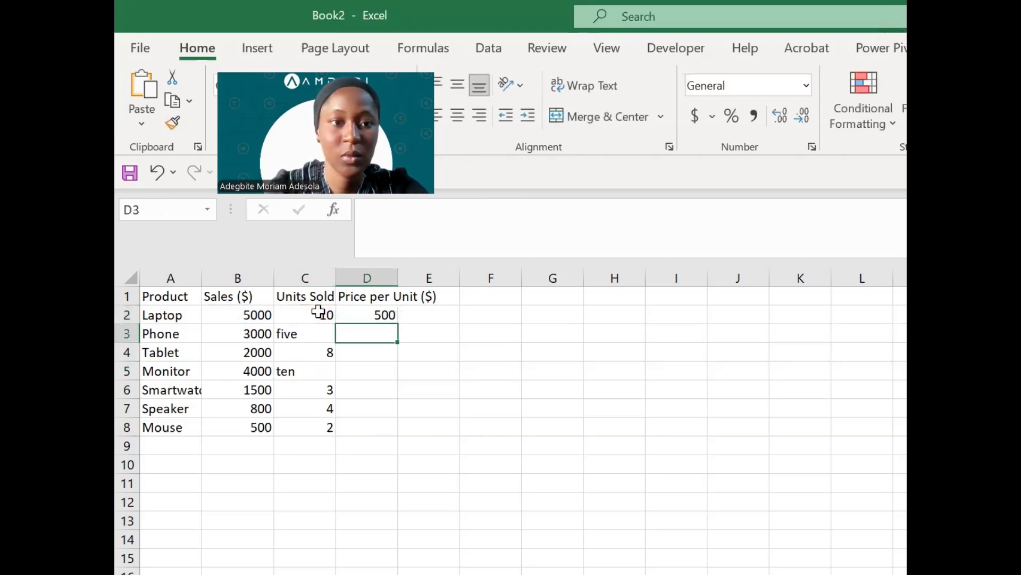
left_click(361, 317)
double_click(397, 325)
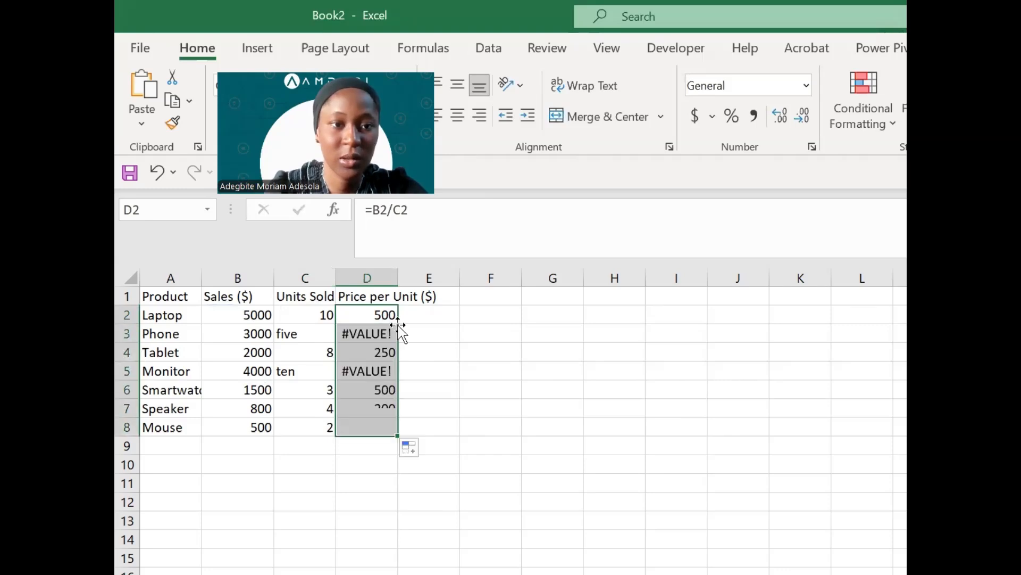
- Inspect the #VALUE! error in D3 caused by the text 'five' in C3
left_click(373, 385)
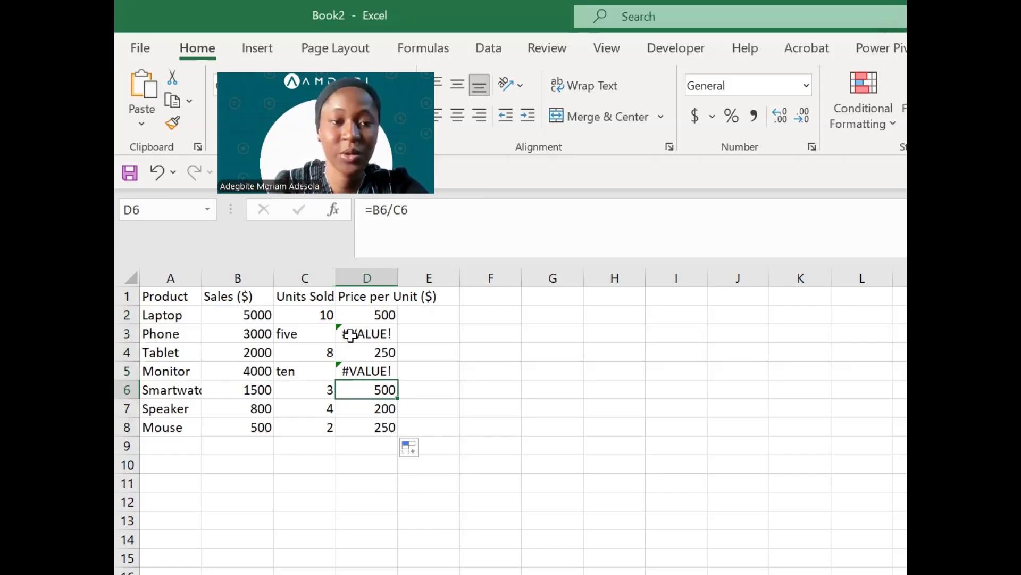
left_click(301, 335)
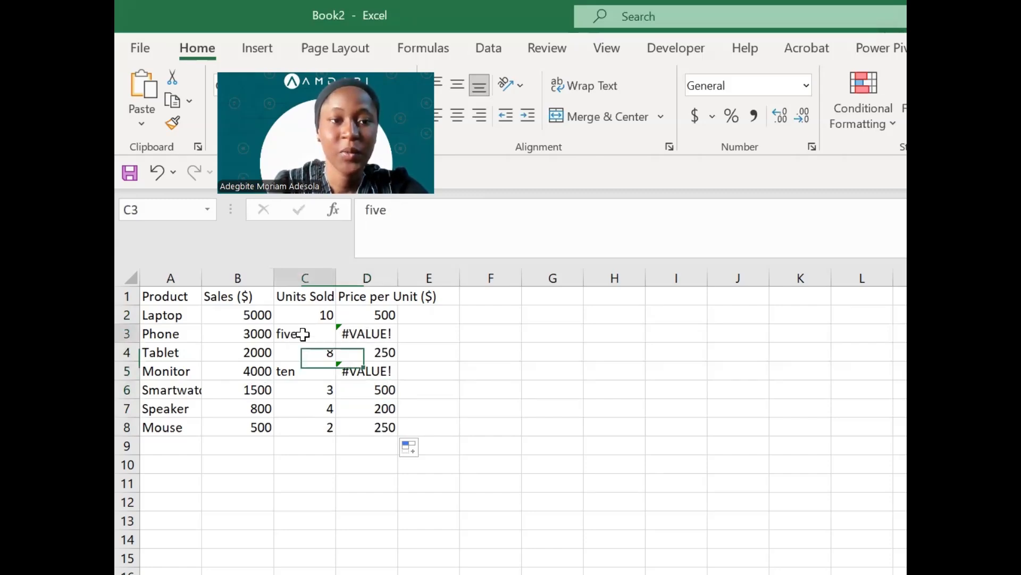
left_click(364, 333)
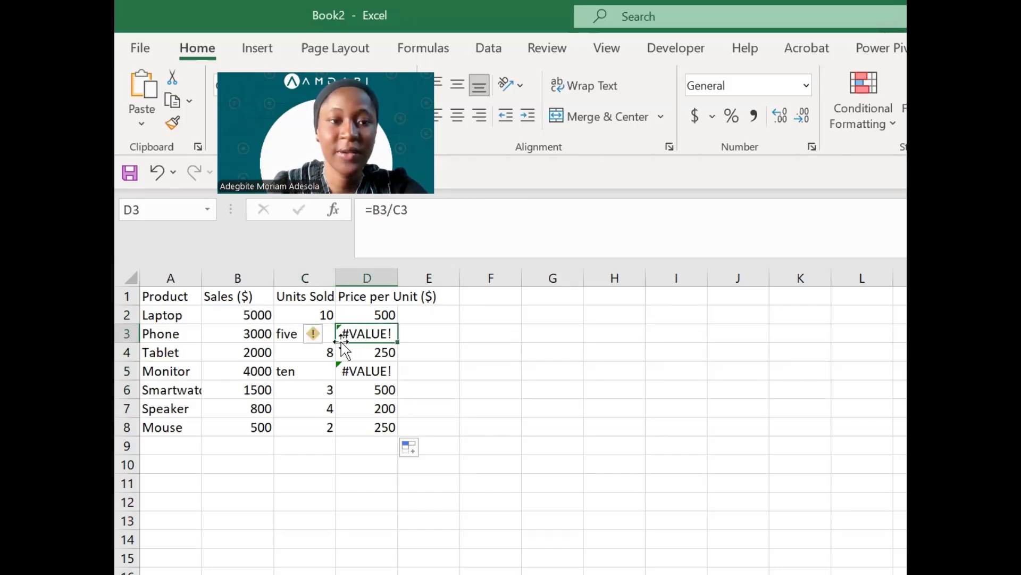
left_click(293, 334)
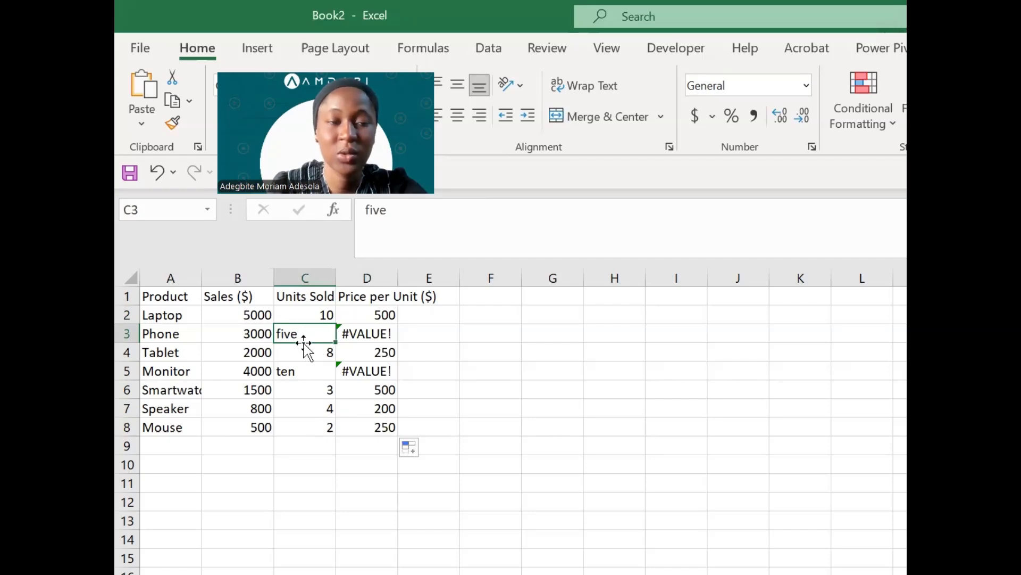
- Re-enter Phone's units as 5 and Monitor's as 10 so their prices read 600 and 400
left_click(371, 332)
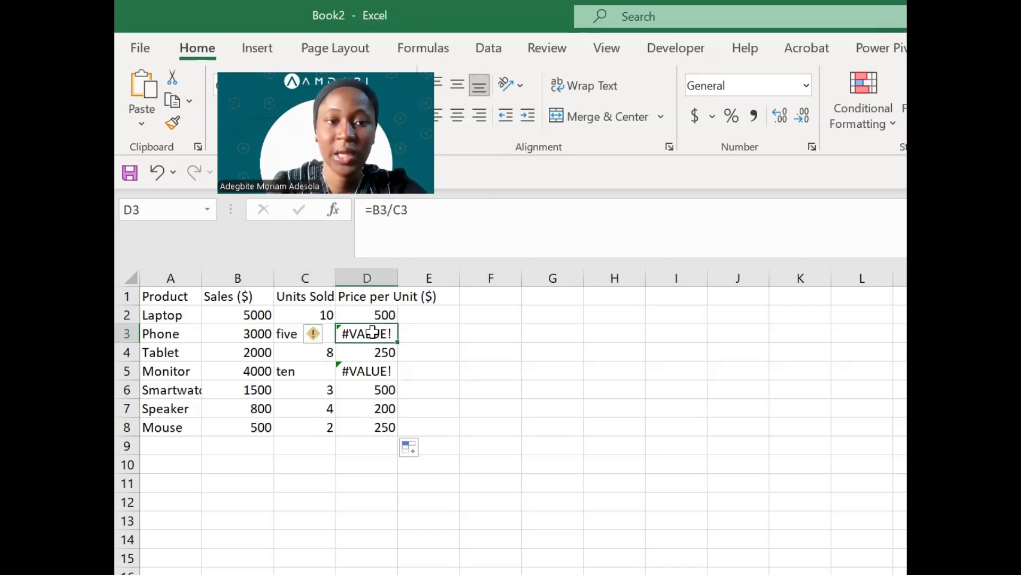
left_click(291, 336)
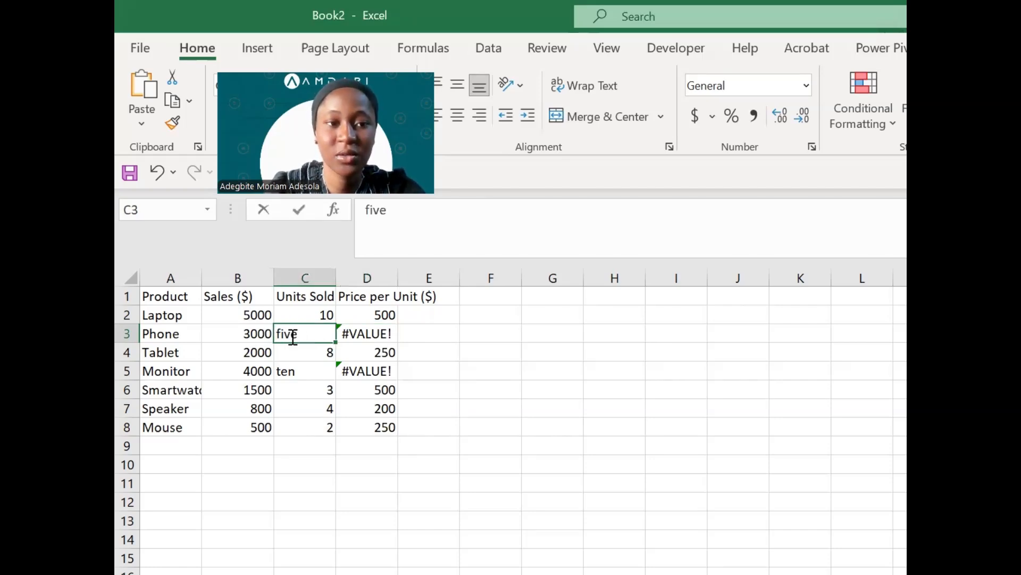
type("5")
key("Return")
key("Return")
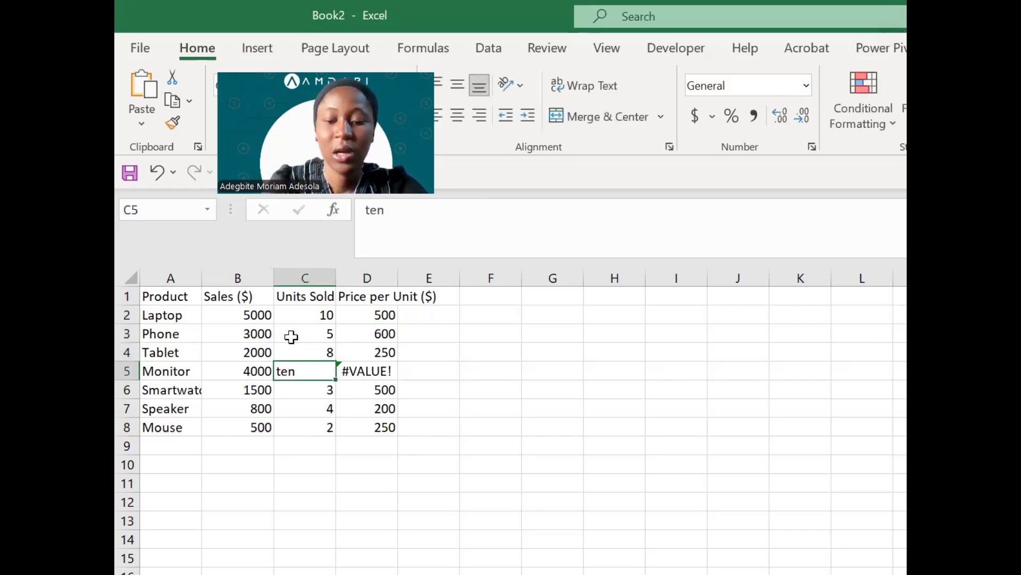
type("10")
key("Return")
key("Up")
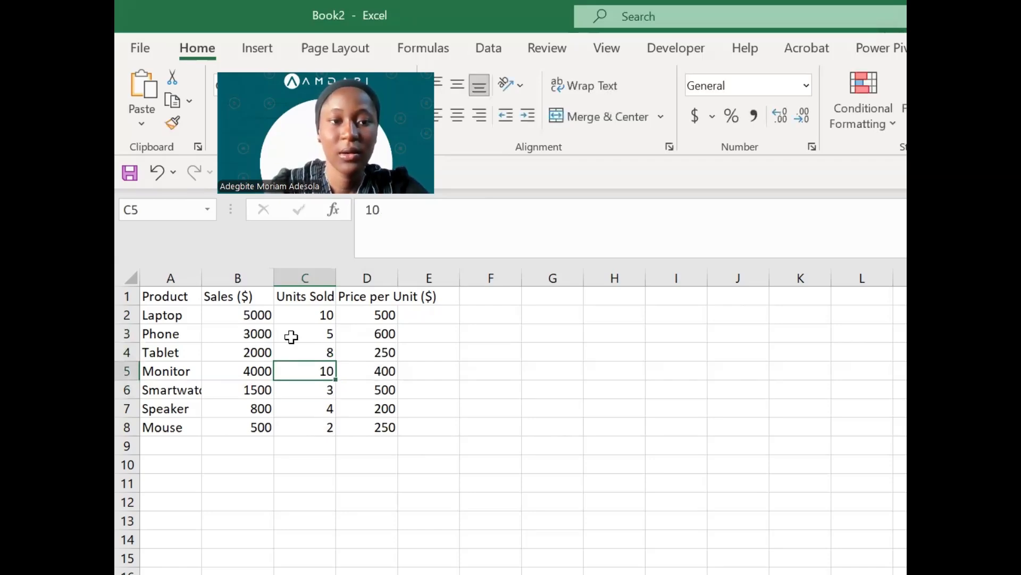
key("Right")
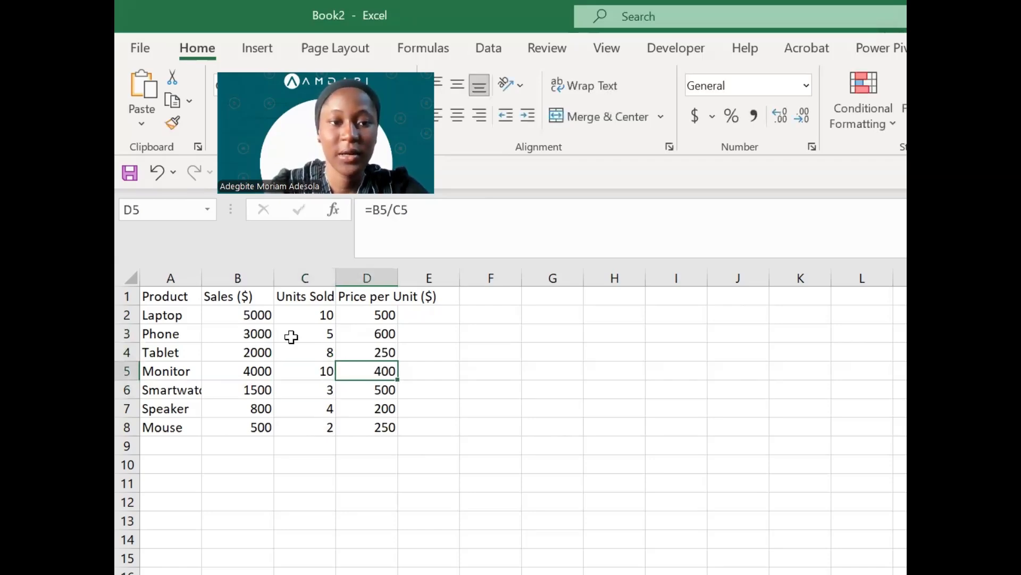
left_click(380, 317)
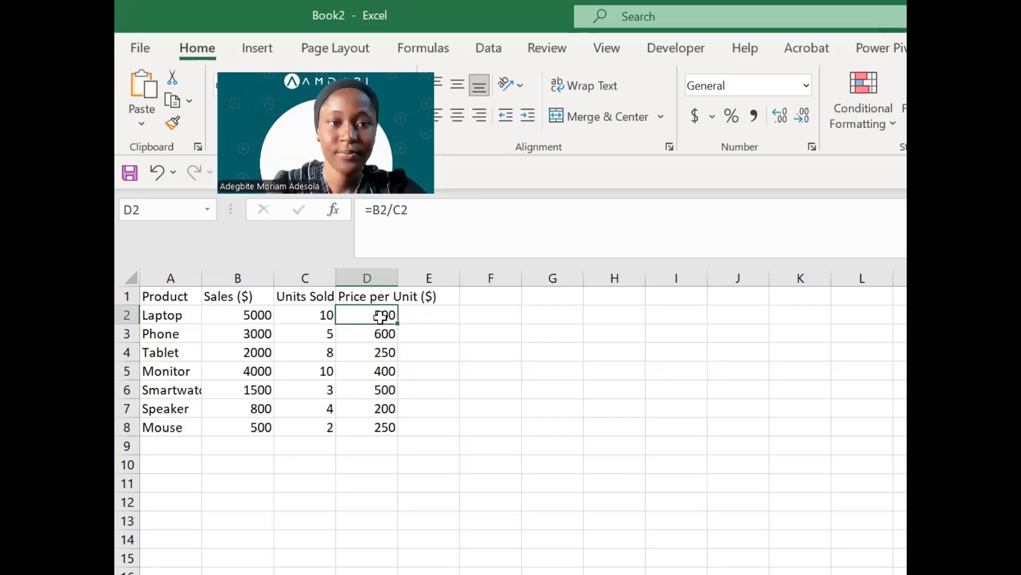
left_click(254, 272)
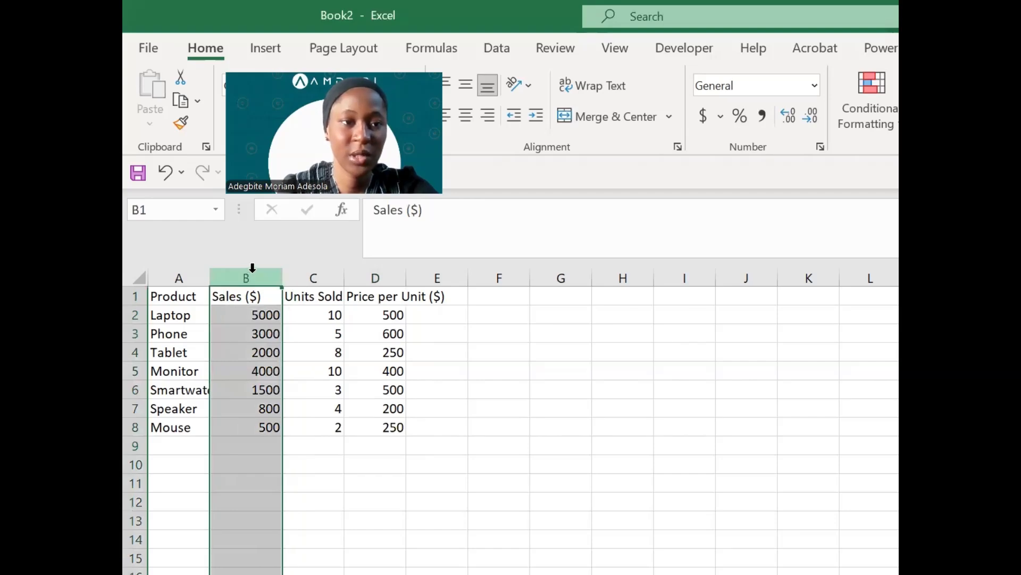
- Delete the Sales ($) column and inspect the resulting #REF! formula in C2
right_click(253, 267)
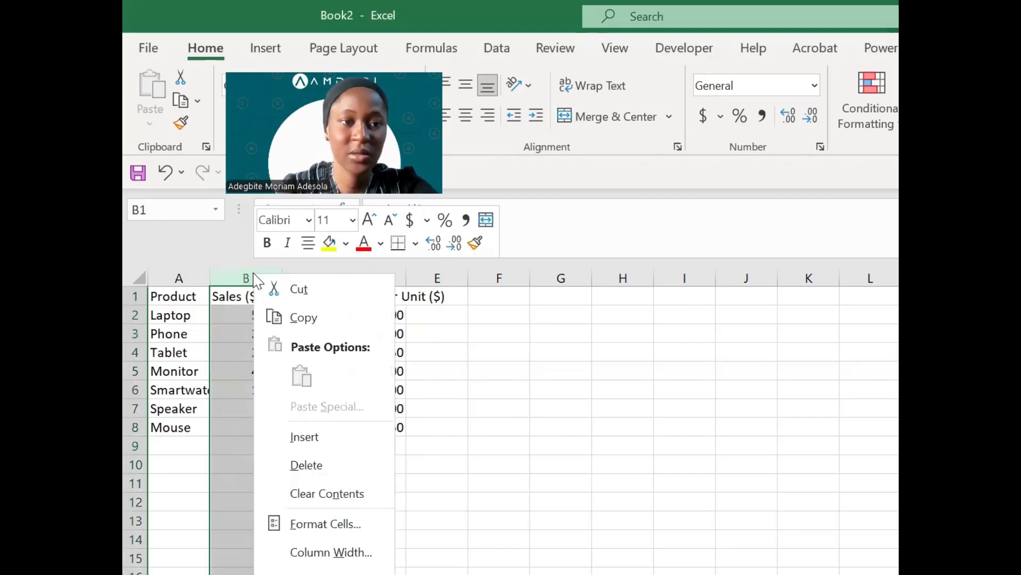
left_click(314, 464)
left_click(253, 316)
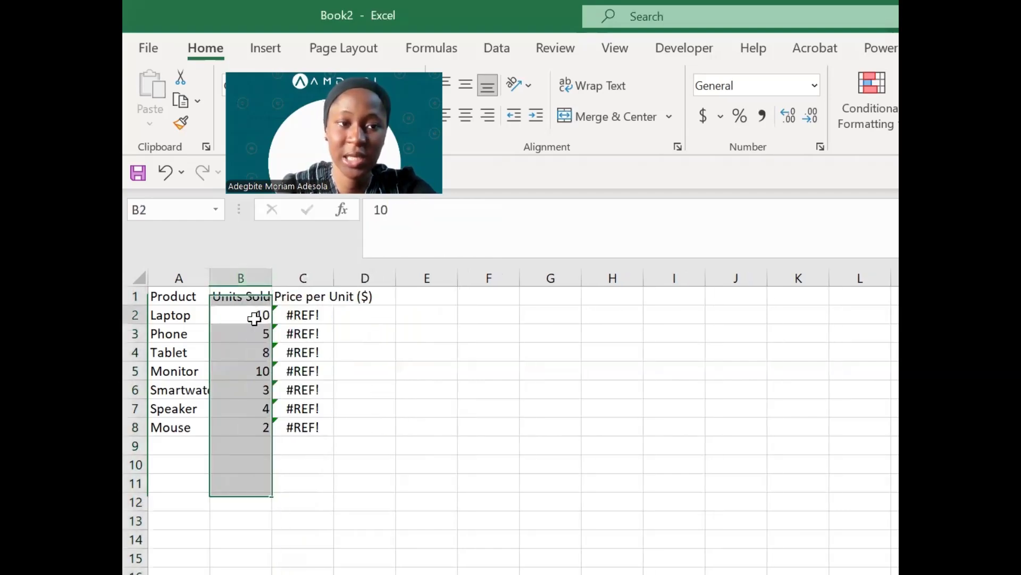
double_click(312, 314)
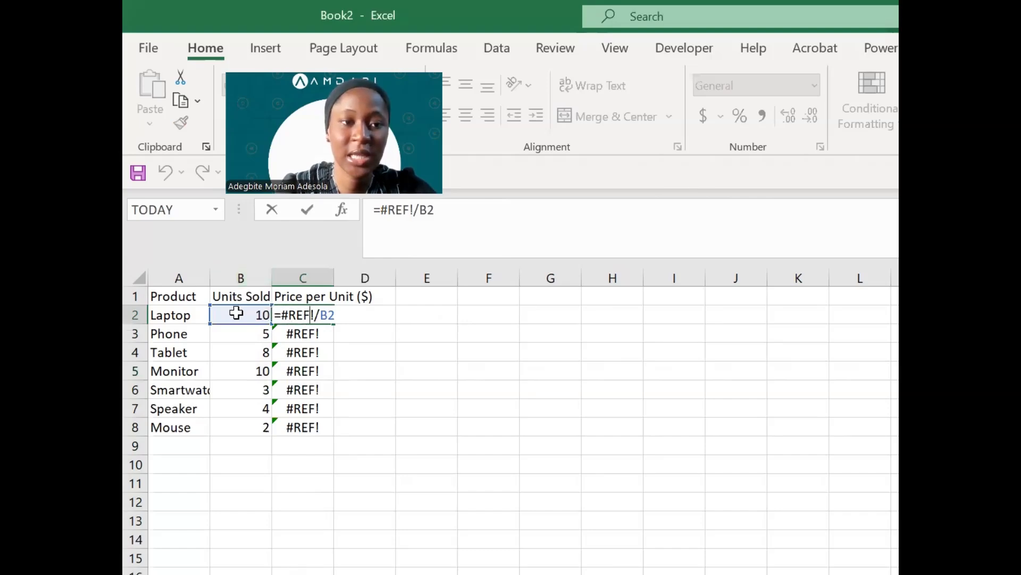
- Undo the deletion to restore the Sales ($) column and the price values
left_click(302, 315)
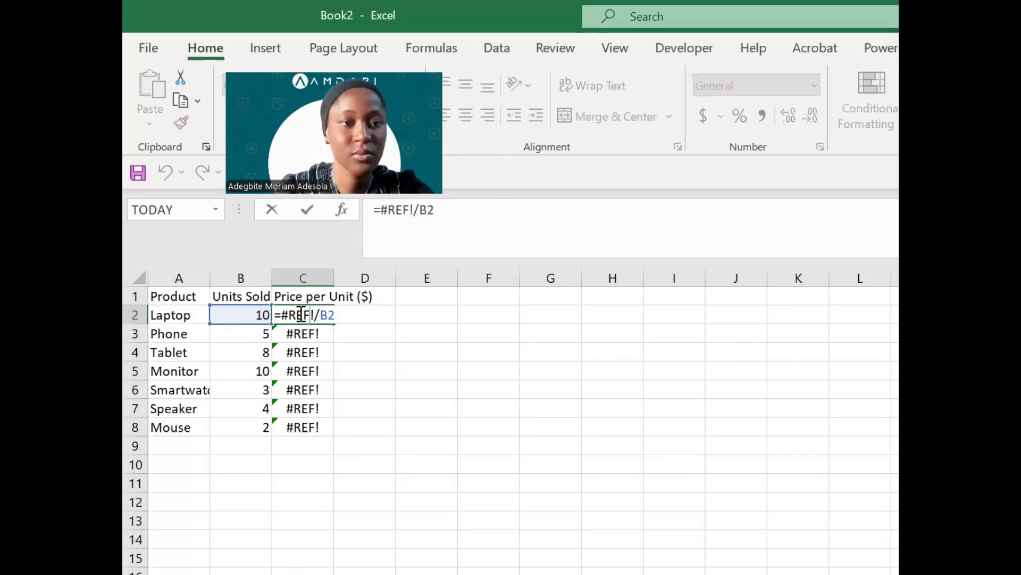
key("Return")
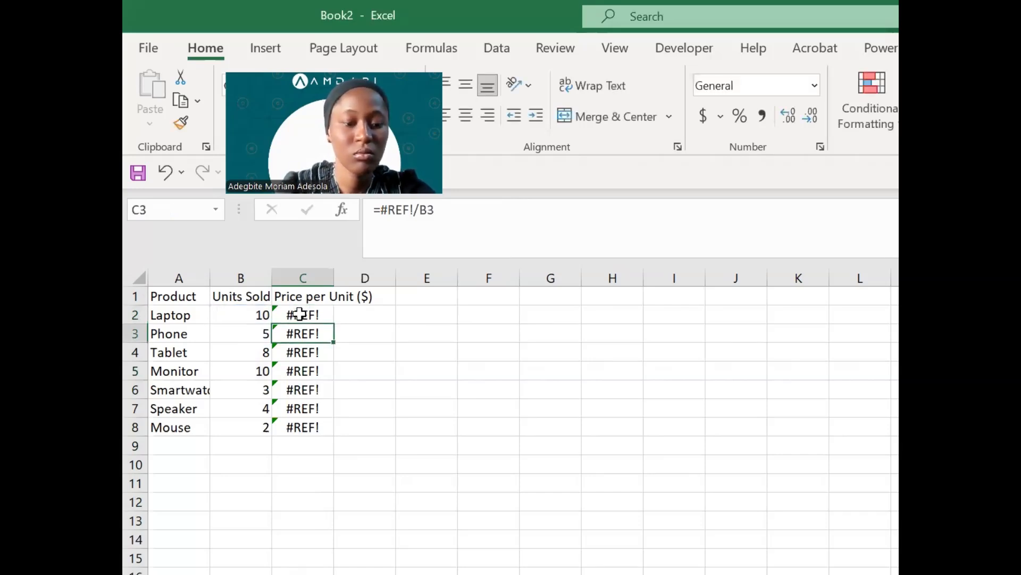
left_click(300, 315)
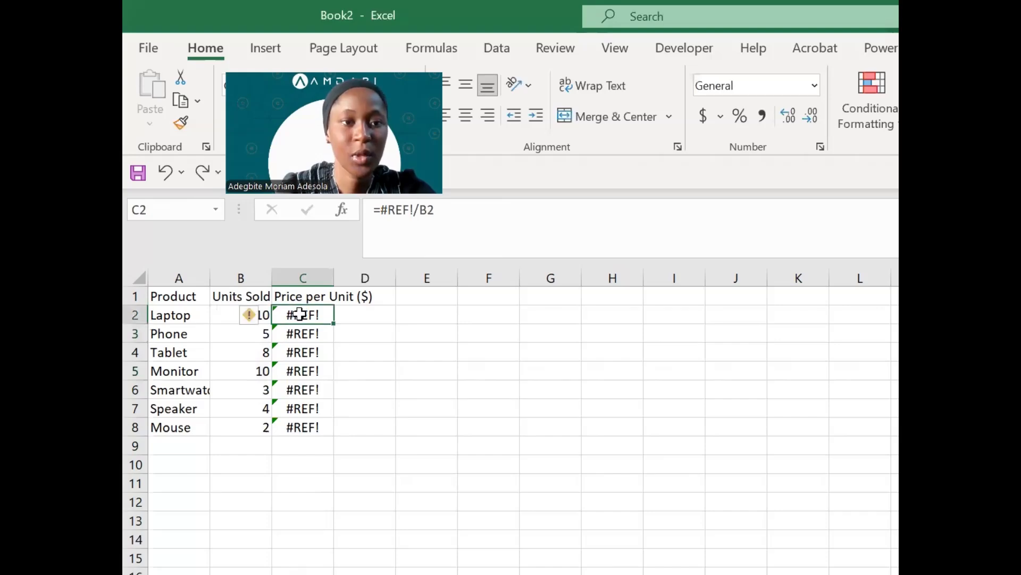
key("ctrl+z")
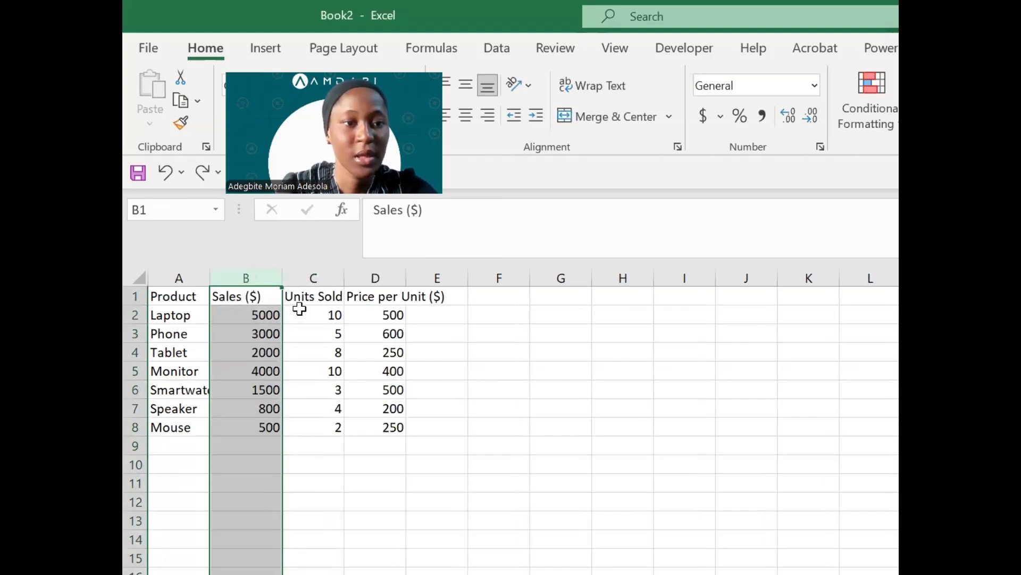
- Copy the Price per Unit formulas D2:D8 and paste them starting at B11
left_click(267, 317)
left_click(385, 317)
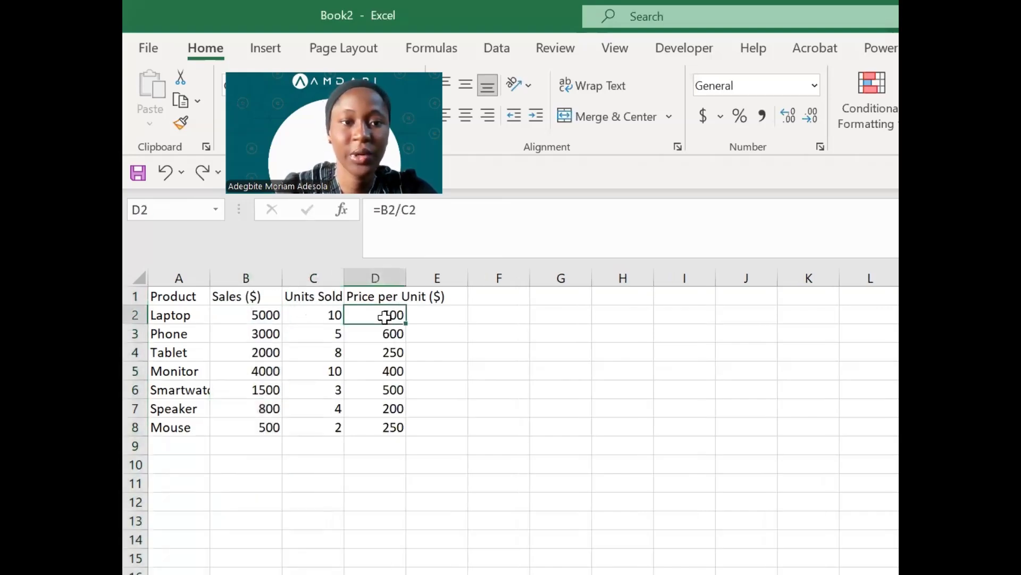
key("shift+Down")
key("shift+Down")
key("shift+Down")
key("shift+Down")
key("shift+Down")
key("shift+Down")
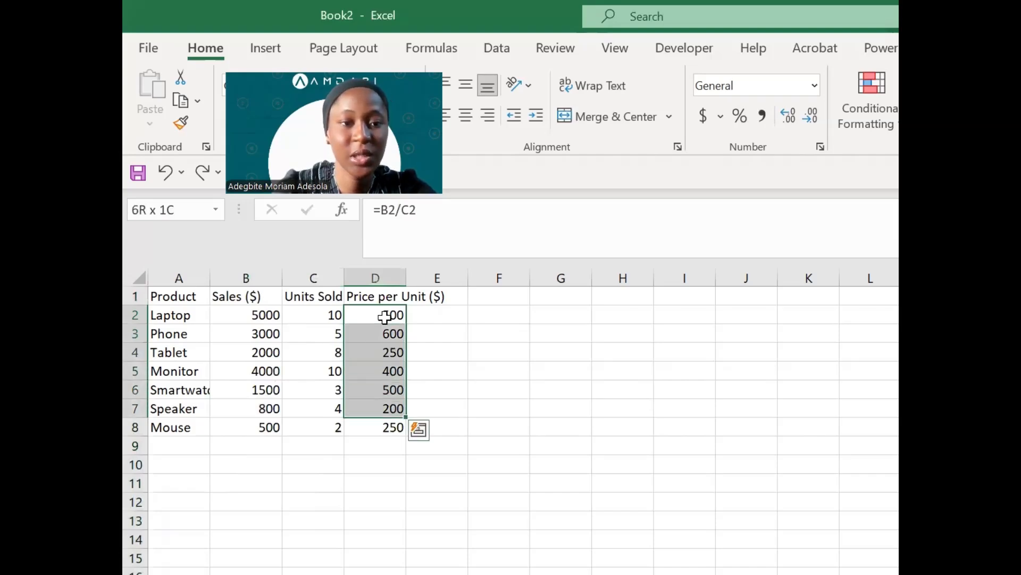
key("ctrl+c")
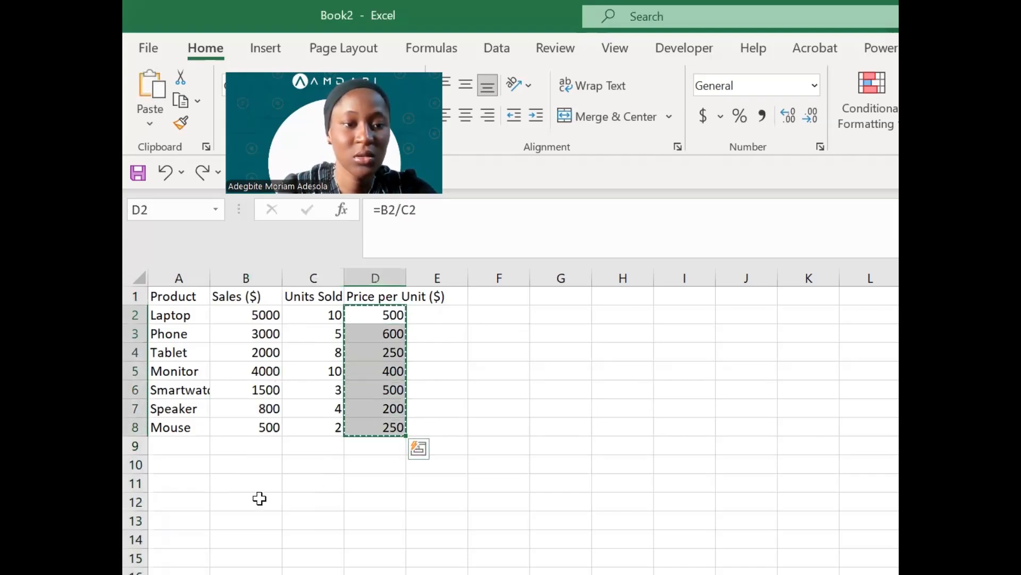
left_click(254, 488)
key("ctrl+v")
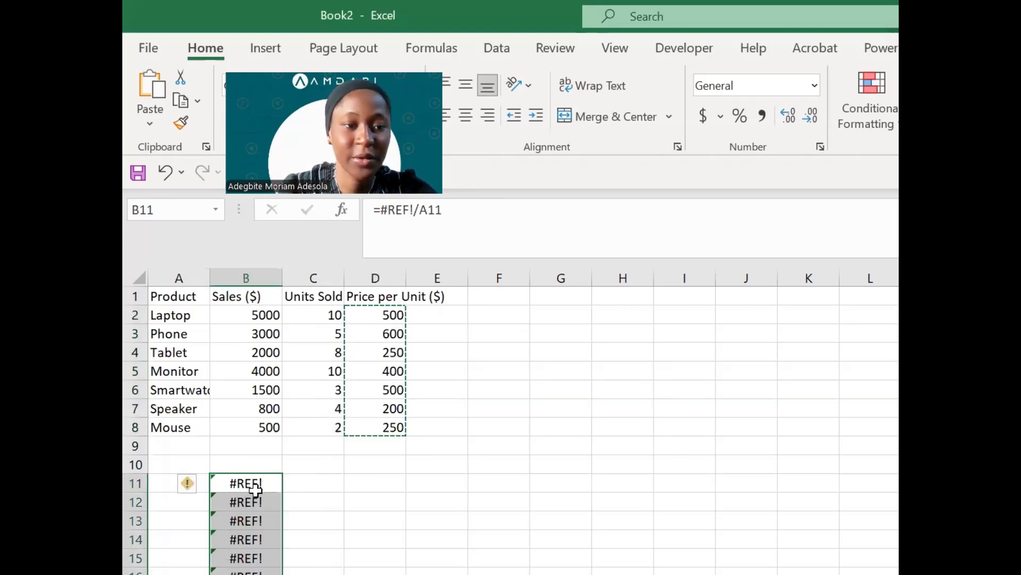
- Inspect B11's pasted formula to see its #REF! reference
double_click(254, 482)
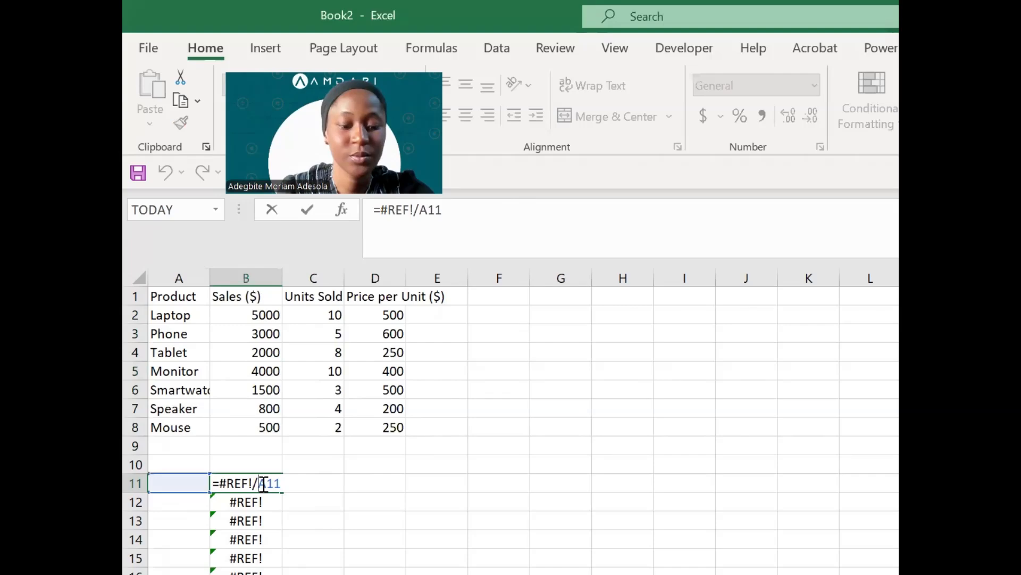
key("Escape")
double_click(266, 483)
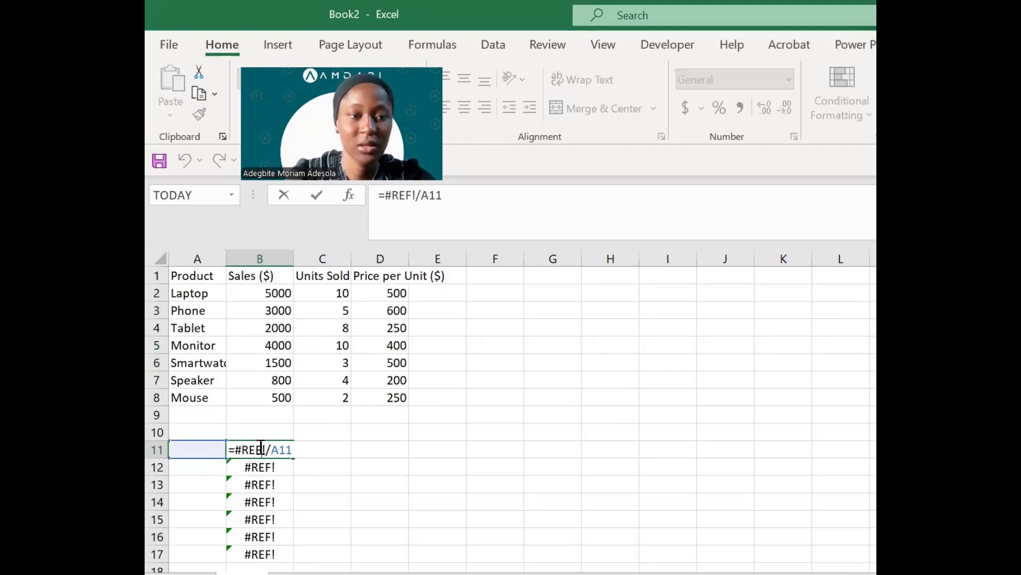
left_click(261, 448)
key("Return")
key("Up")
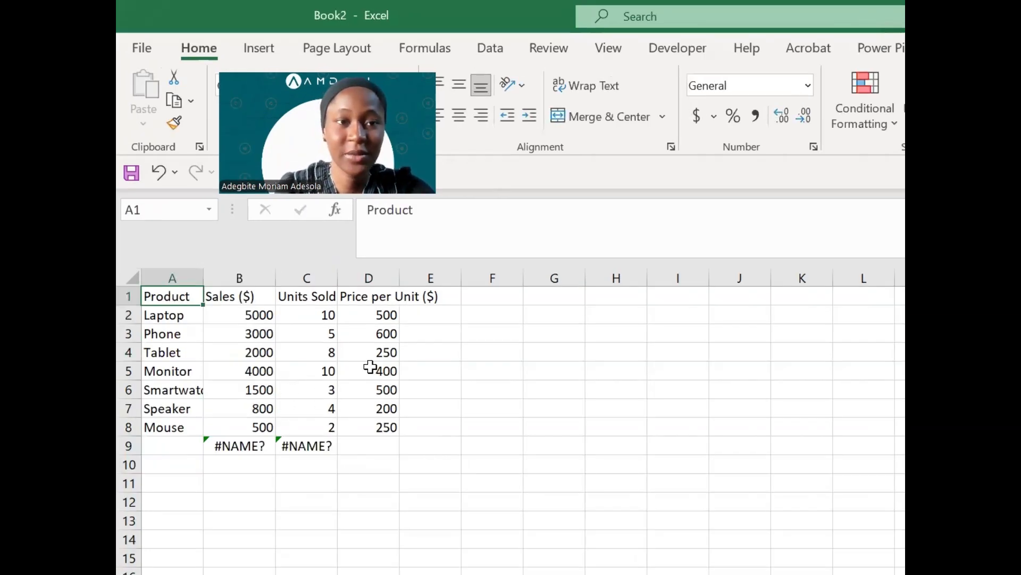
- Correct B9's SUMM to SUM so the Sales total reads 16800
left_click(245, 445)
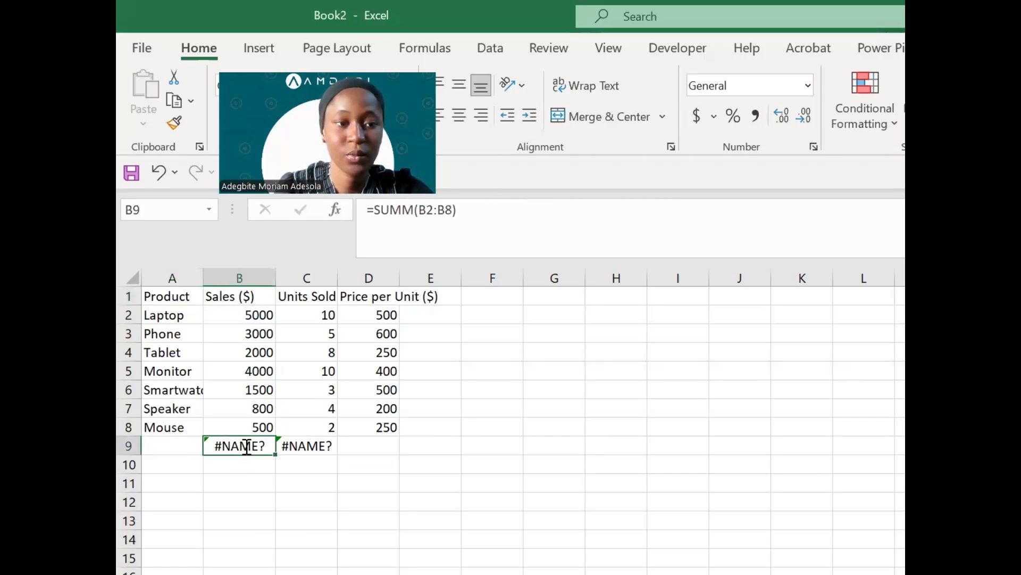
double_click(242, 445)
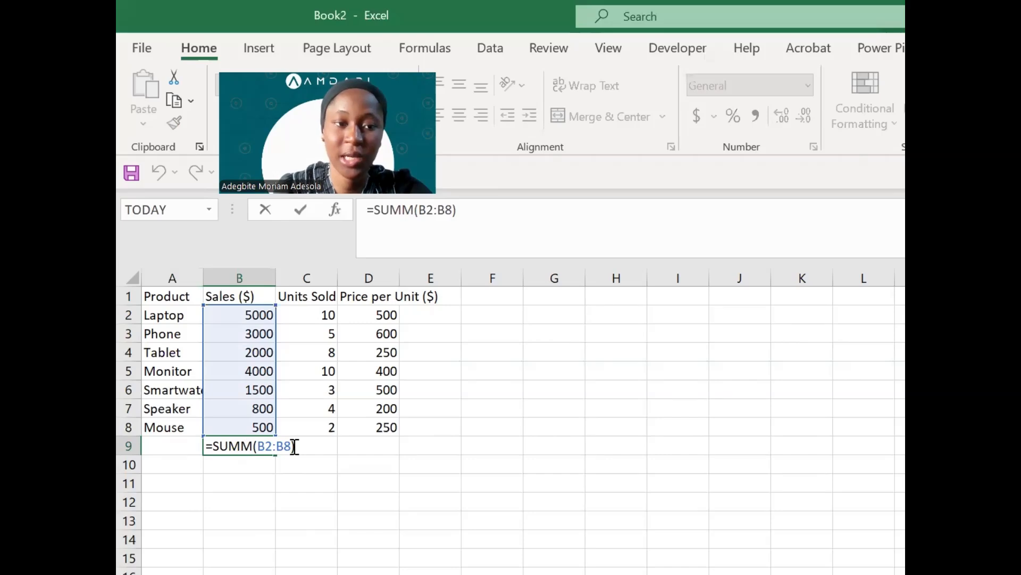
key("Return")
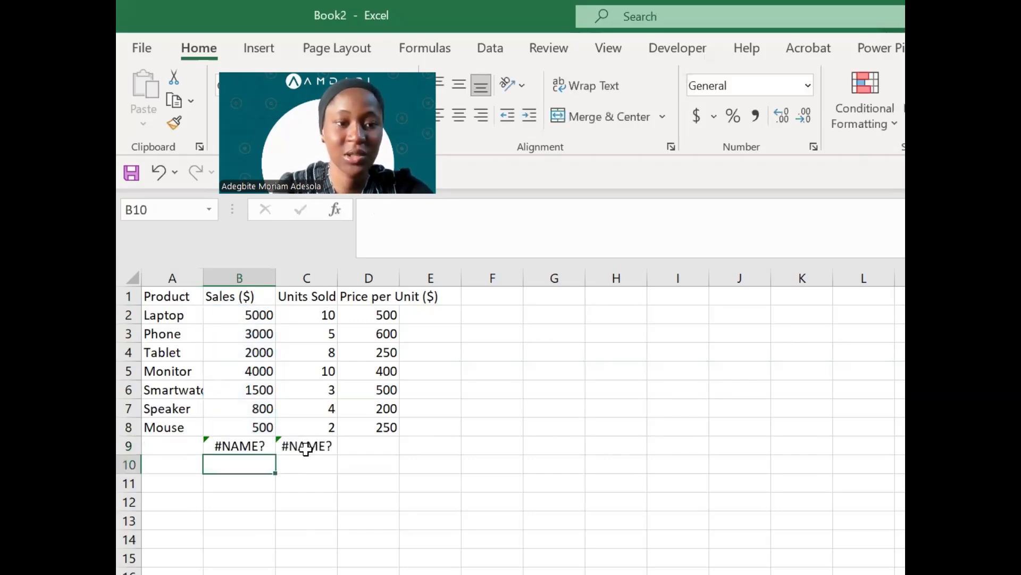
double_click(259, 446)
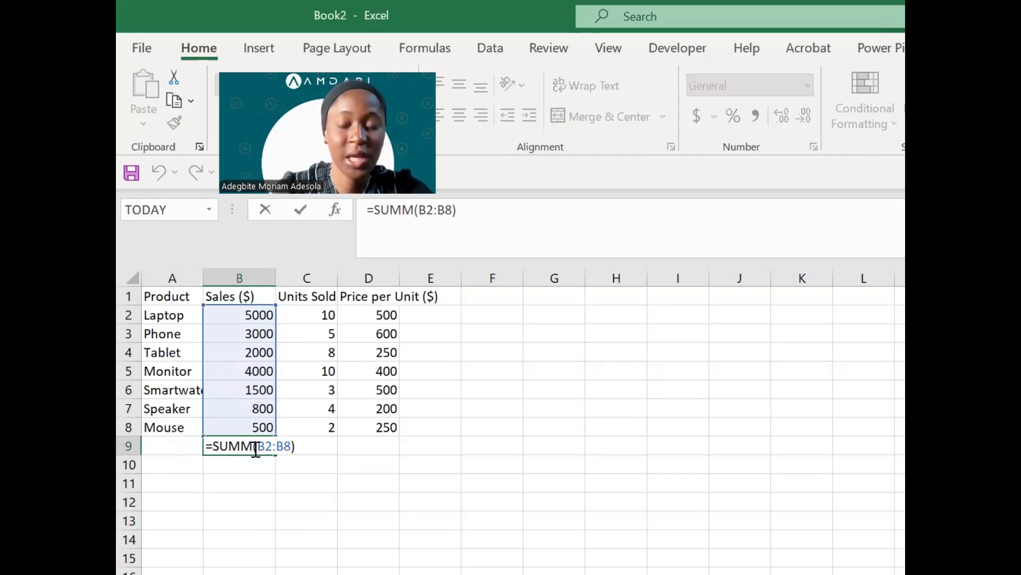
key("BackSpace")
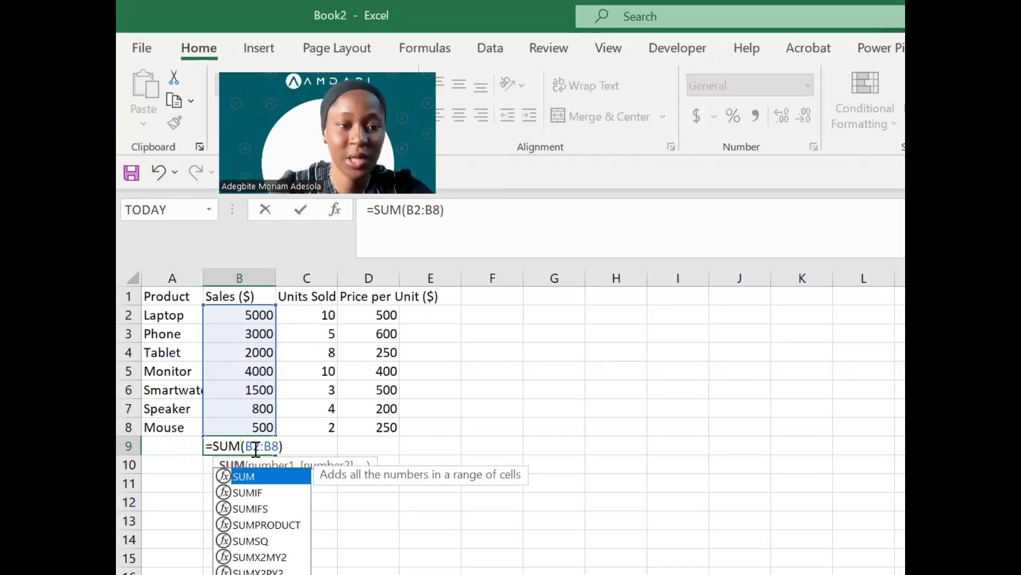
key("Return")
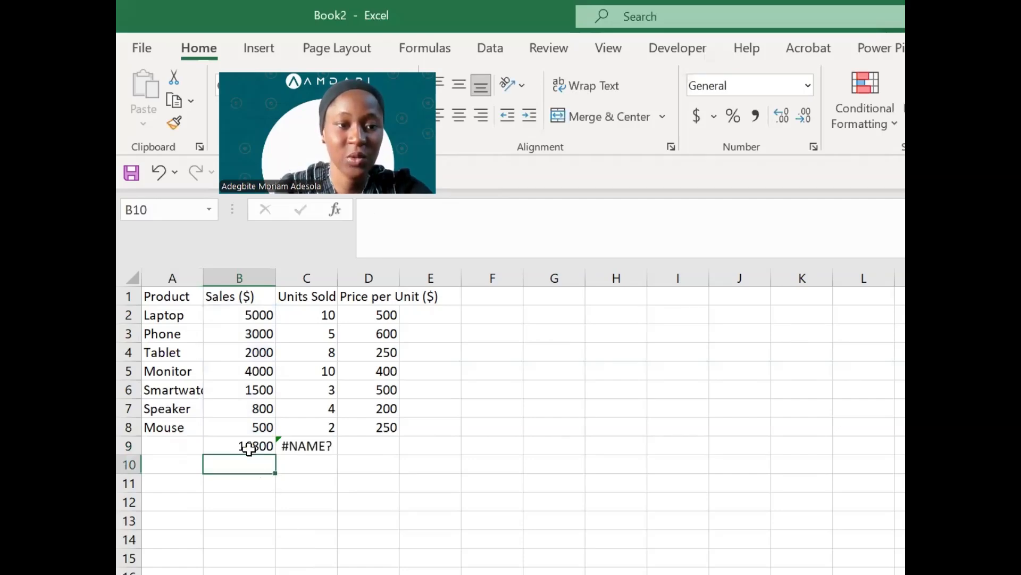
- Try the invalid function ADD in B9 to show #NAME?, then undo back to SUM
double_click(249, 446)
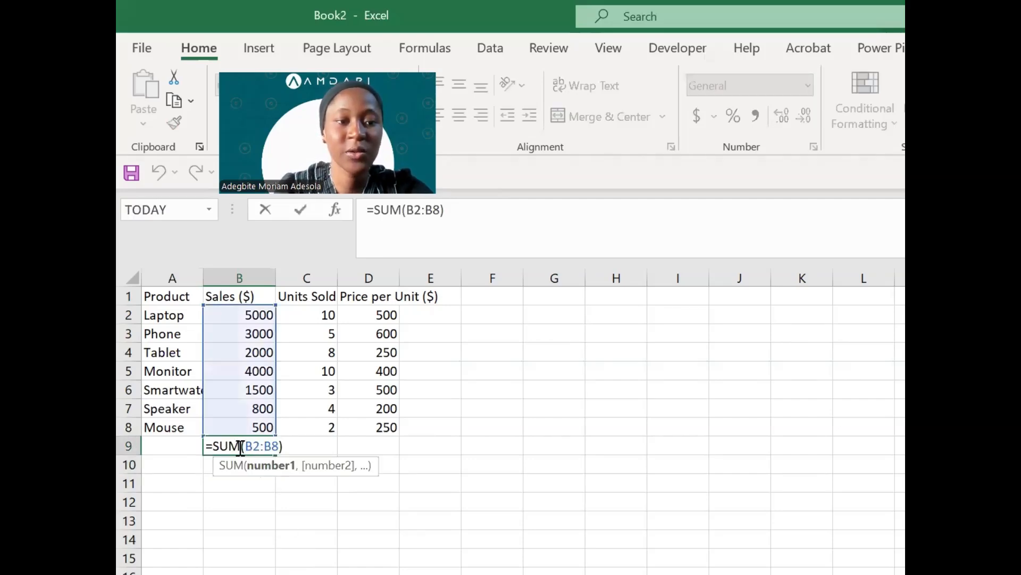
key("BackSpace")
key("BackSpace")
key("BackSpace")
type("ADD")
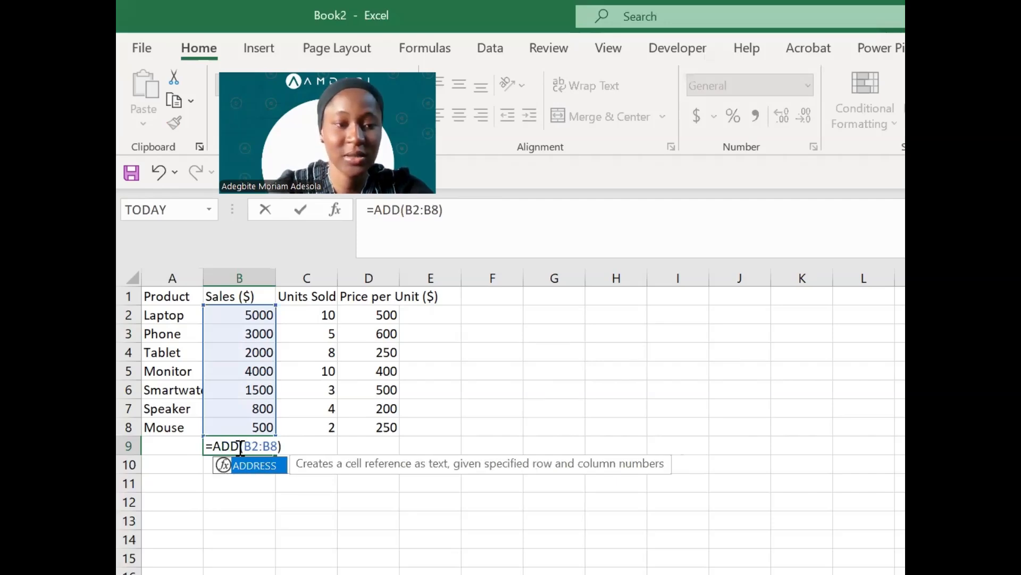
key("Return")
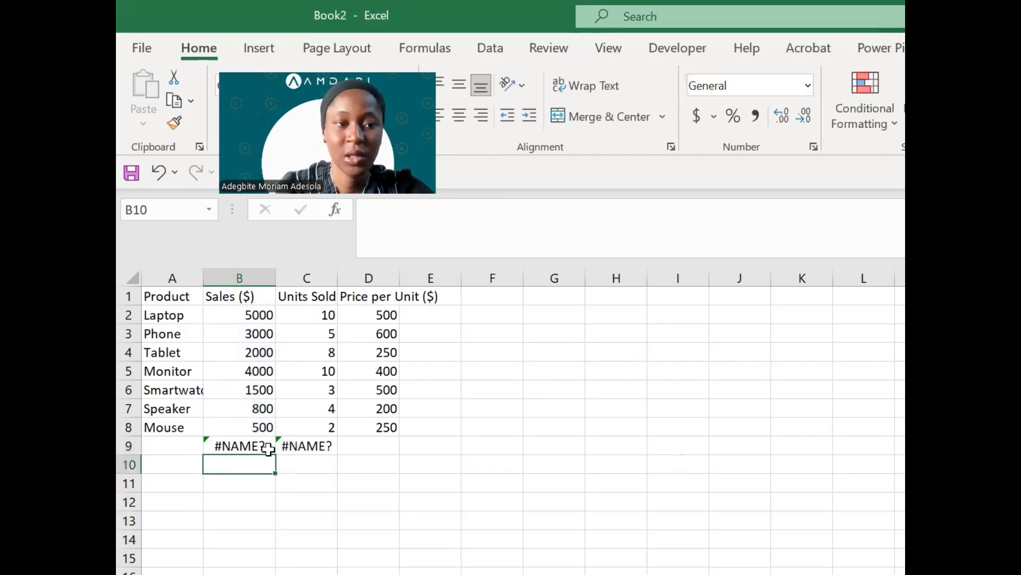
left_click(267, 447)
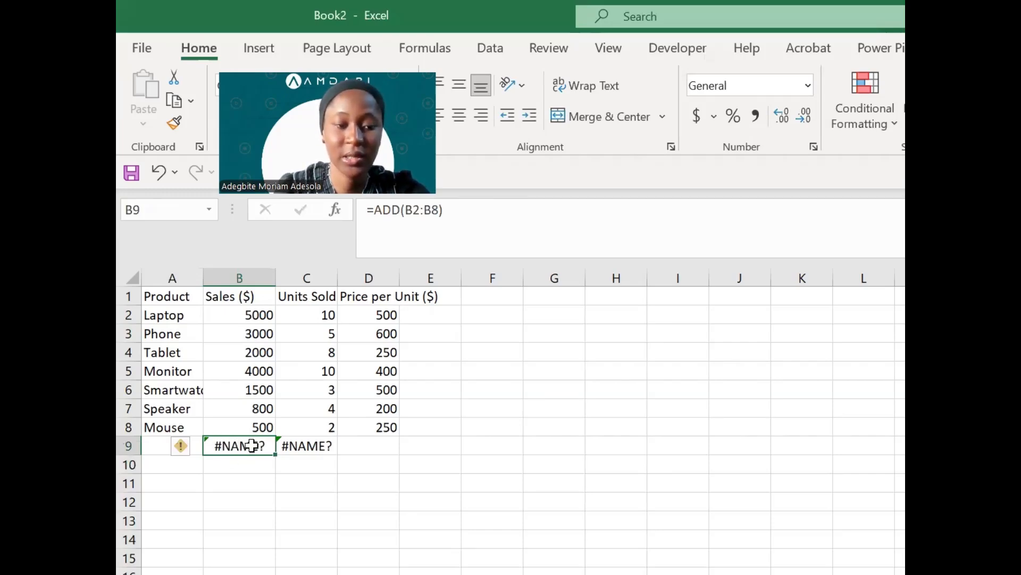
key("ctrl+z")
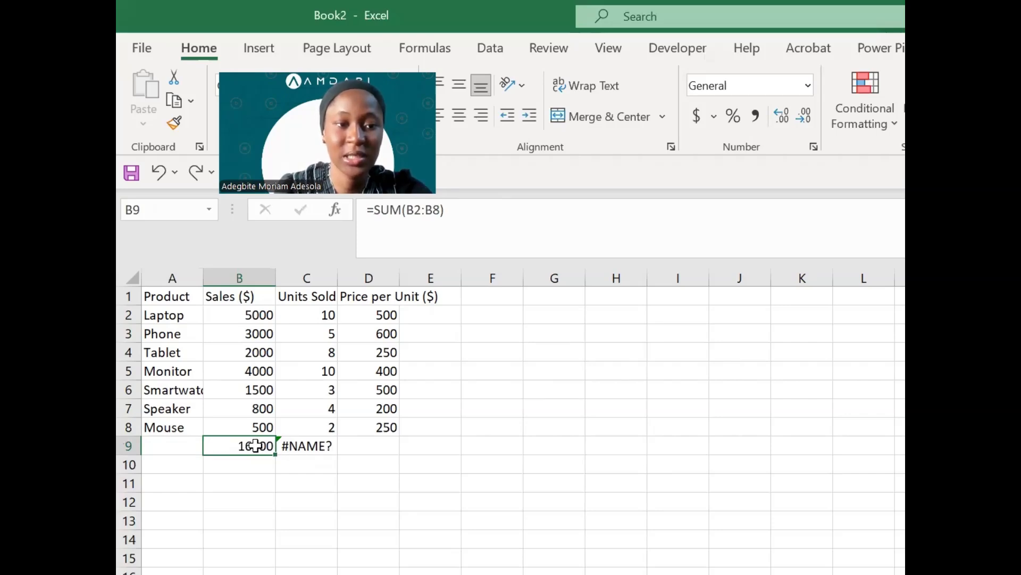
double_click(256, 445)
key("Return")
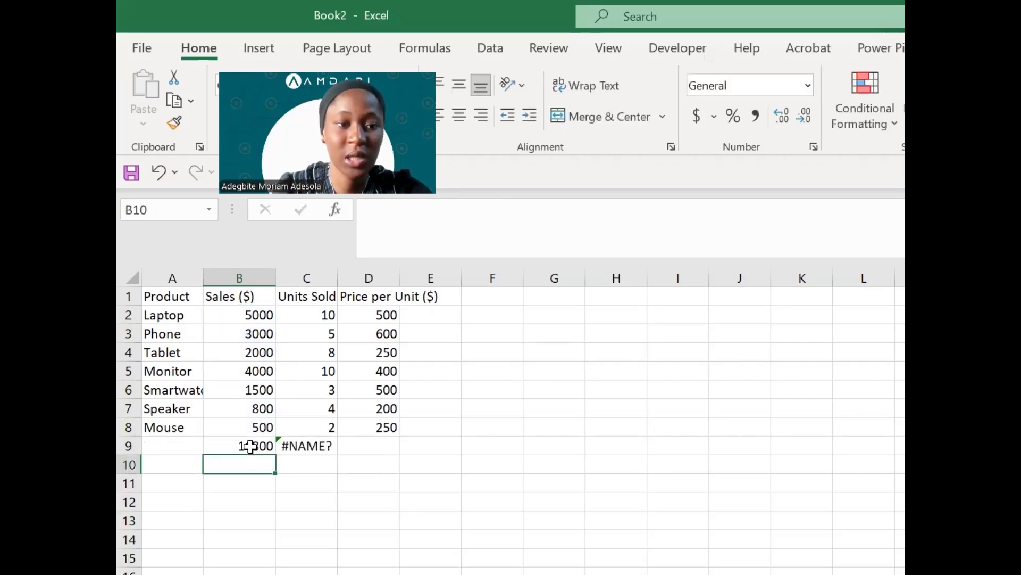
left_click(258, 445)
- Correct C9's SUMM to SUM so the Units Sold total reads 42
double_click(320, 447)
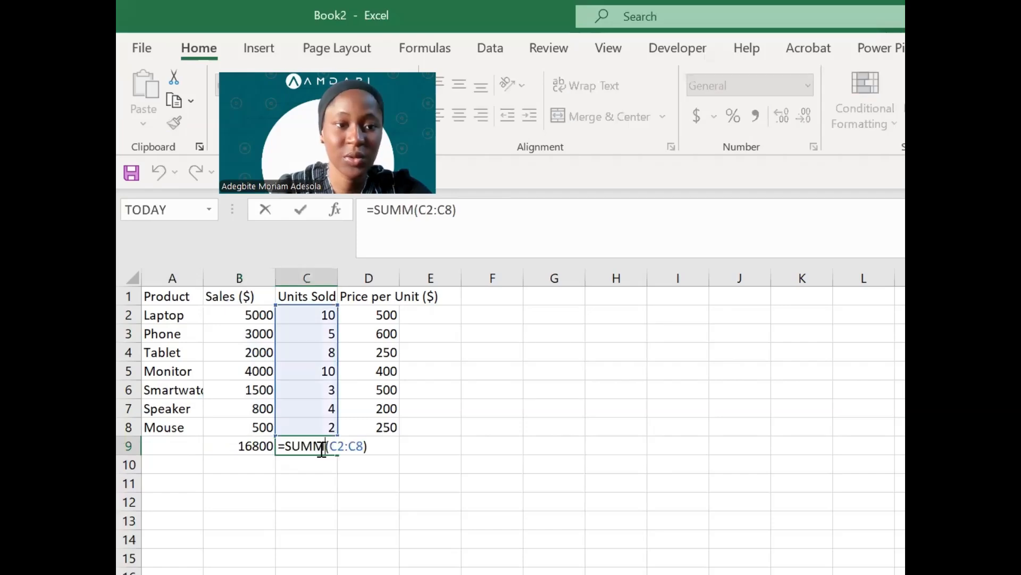
key("BackSpace")
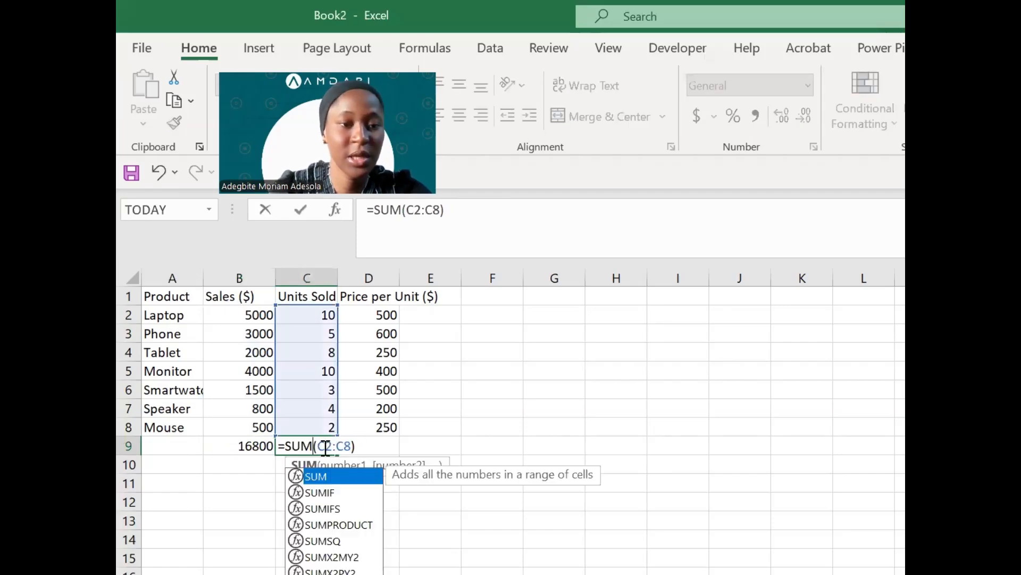
key("Return")
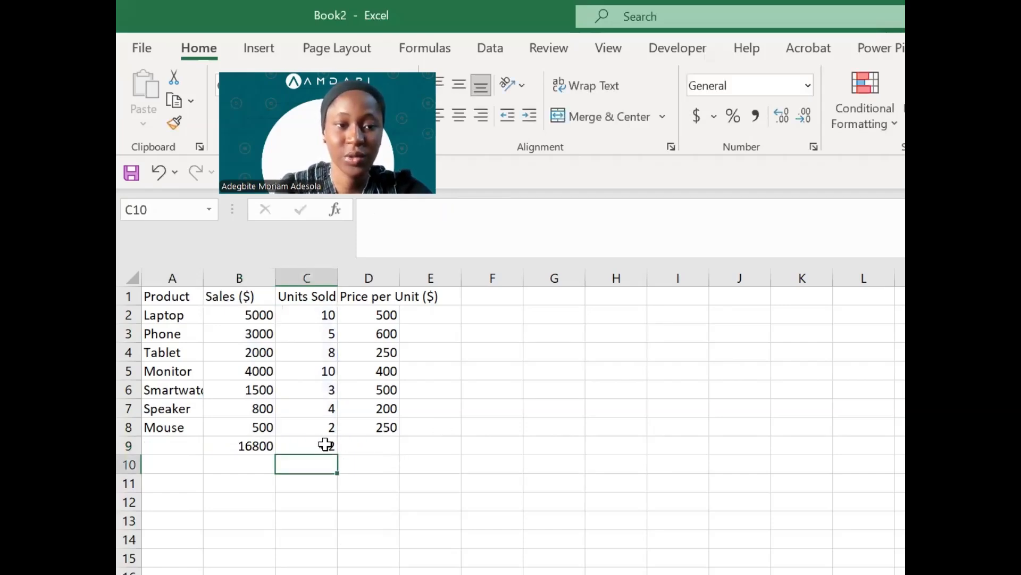
left_click(323, 445)
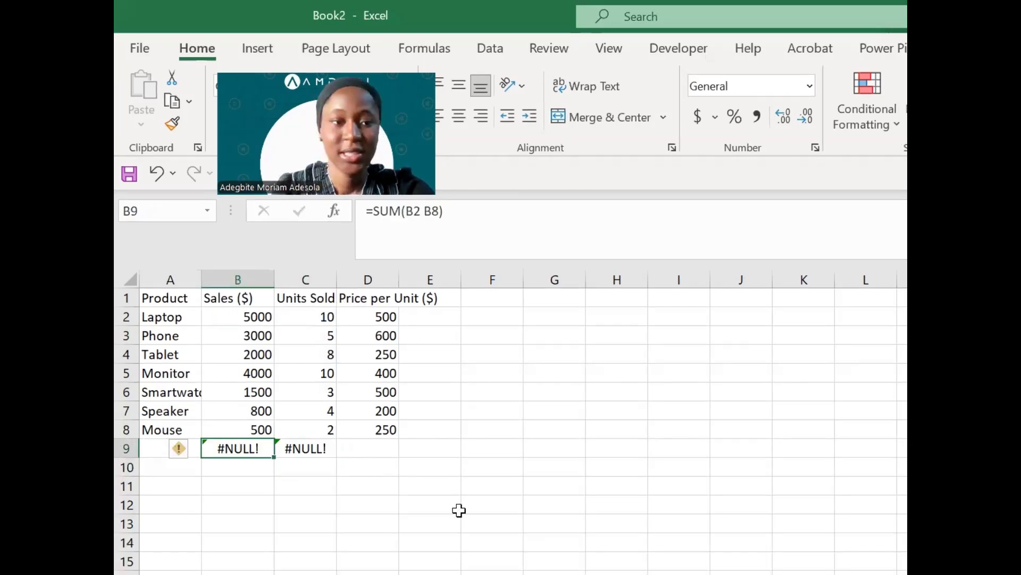
- Replace the space in B9's =SUM(B2 B8) with a colon so the Sales total shows 16800
left_click(330, 371)
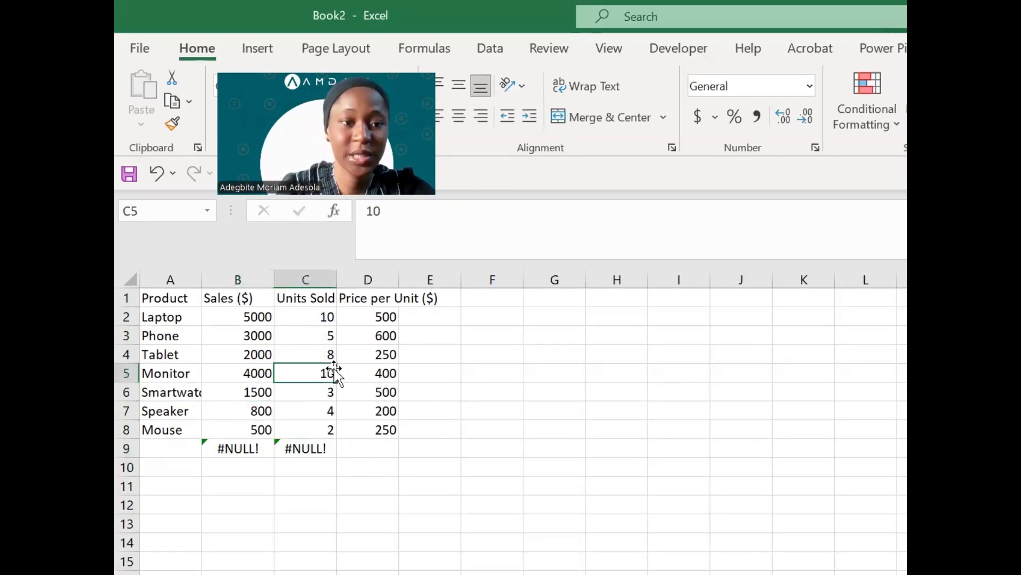
left_click(237, 448)
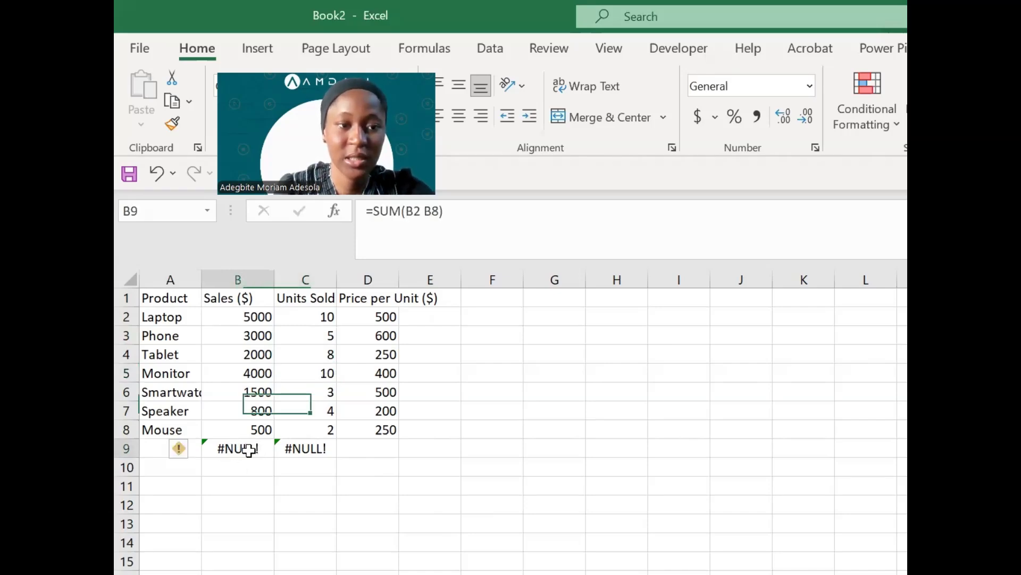
double_click(235, 450)
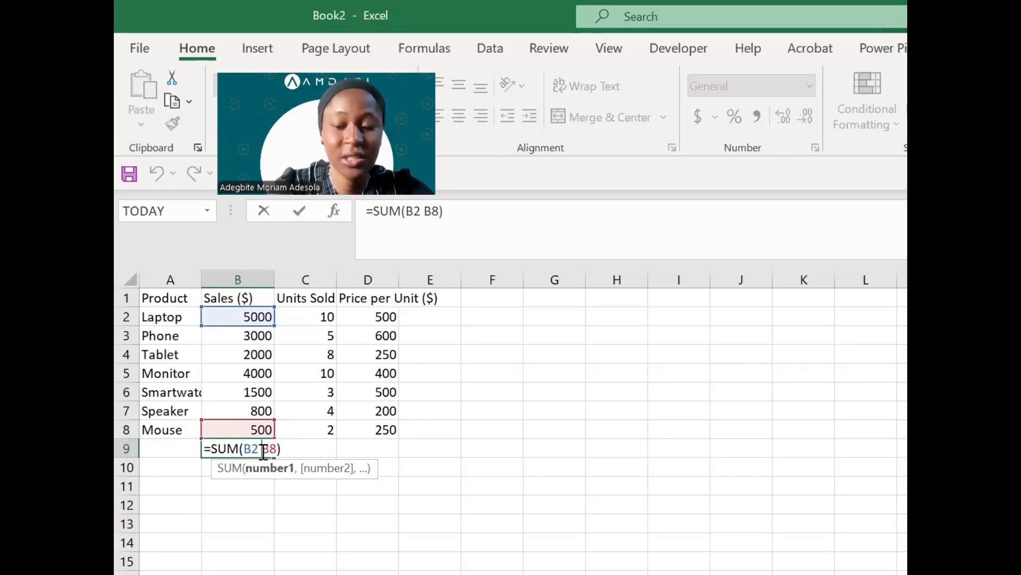
key("BackSpace")
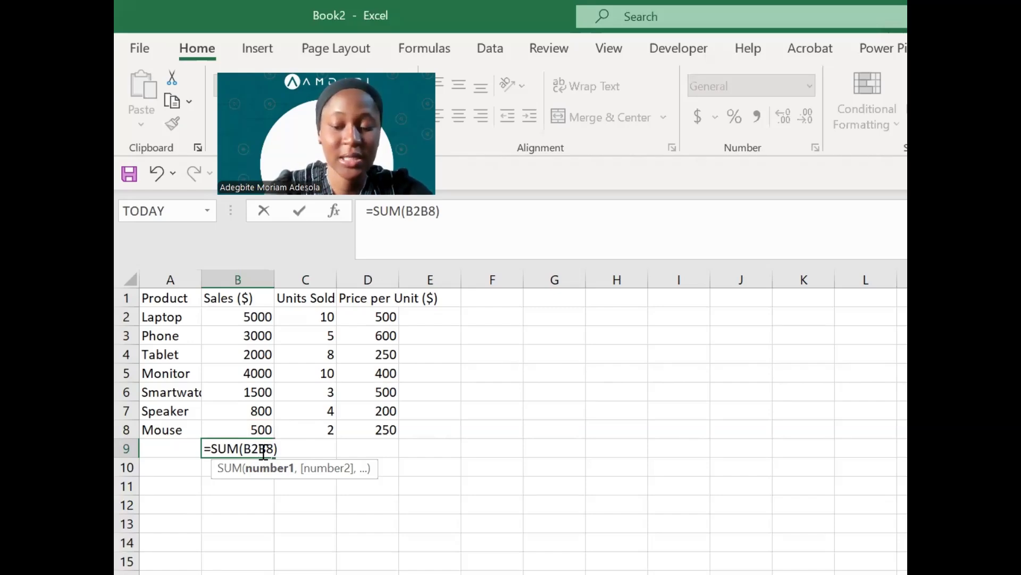
type(":")
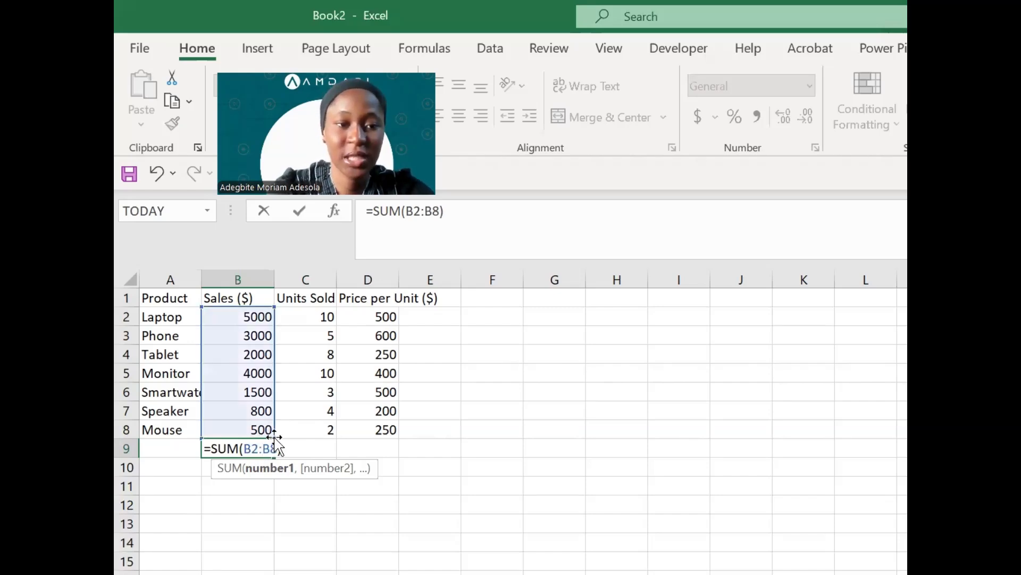
key("BackSpace")
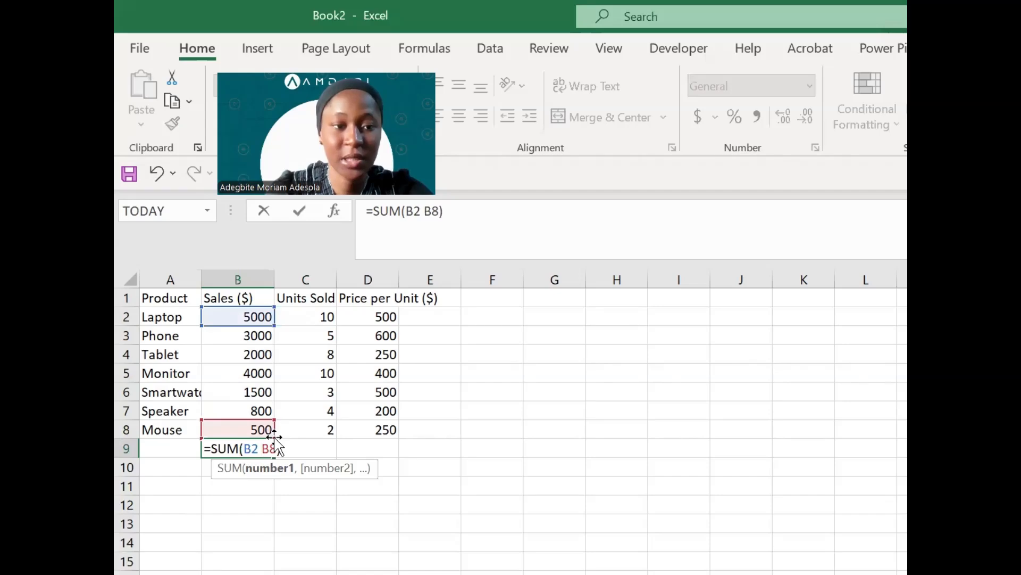
key("BackSpace")
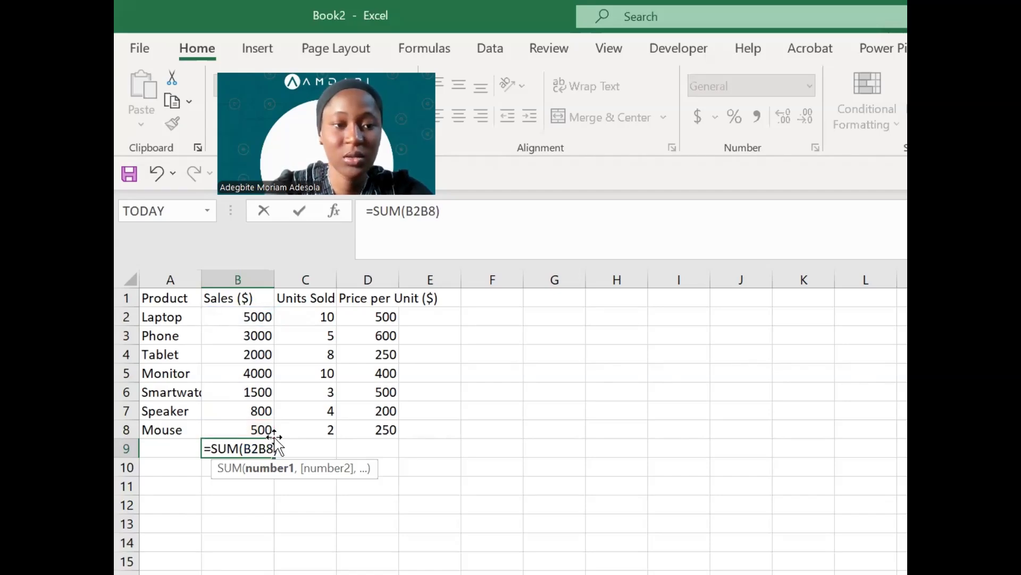
type(":")
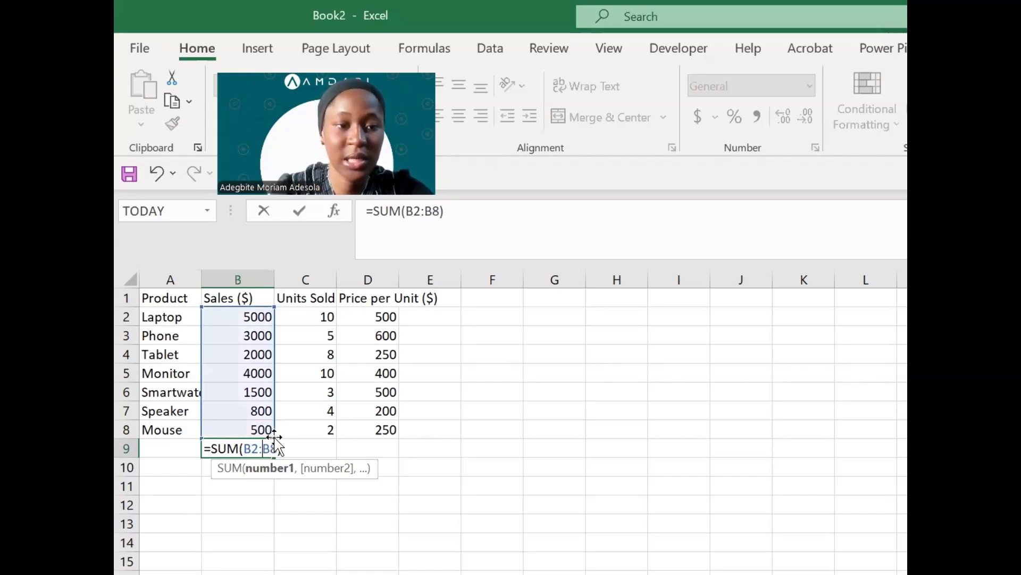
key("Return")
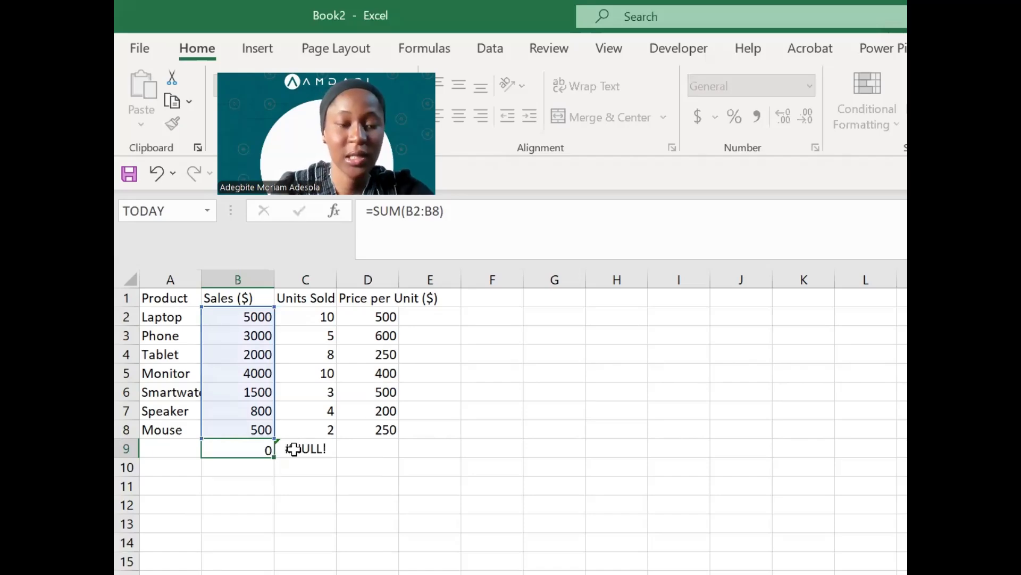
left_click(257, 448)
- Fix C9 to =SUM(C2:C8) so the Units Sold total shows 42
left_click(303, 450)
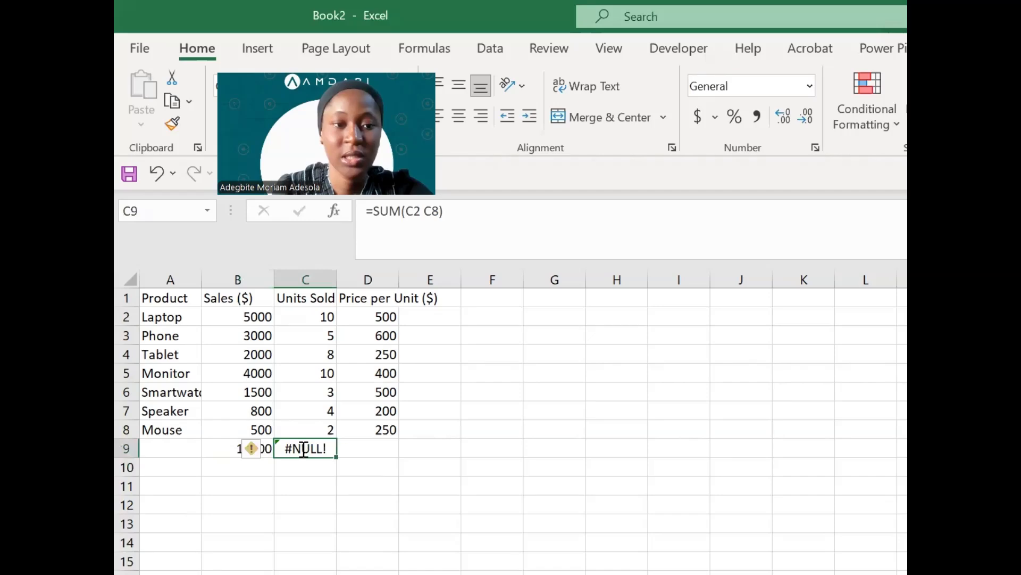
double_click(304, 450)
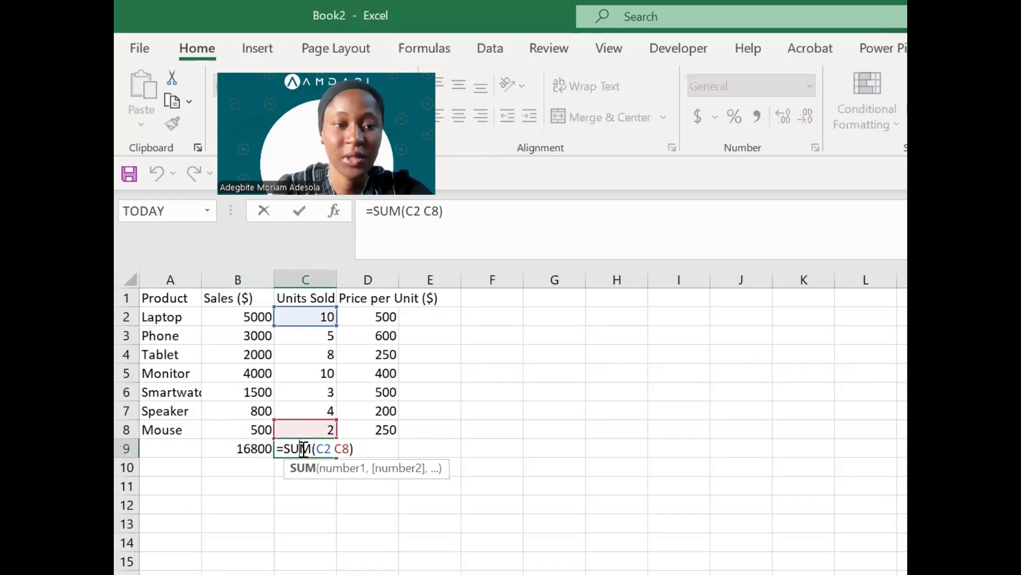
left_click(335, 448)
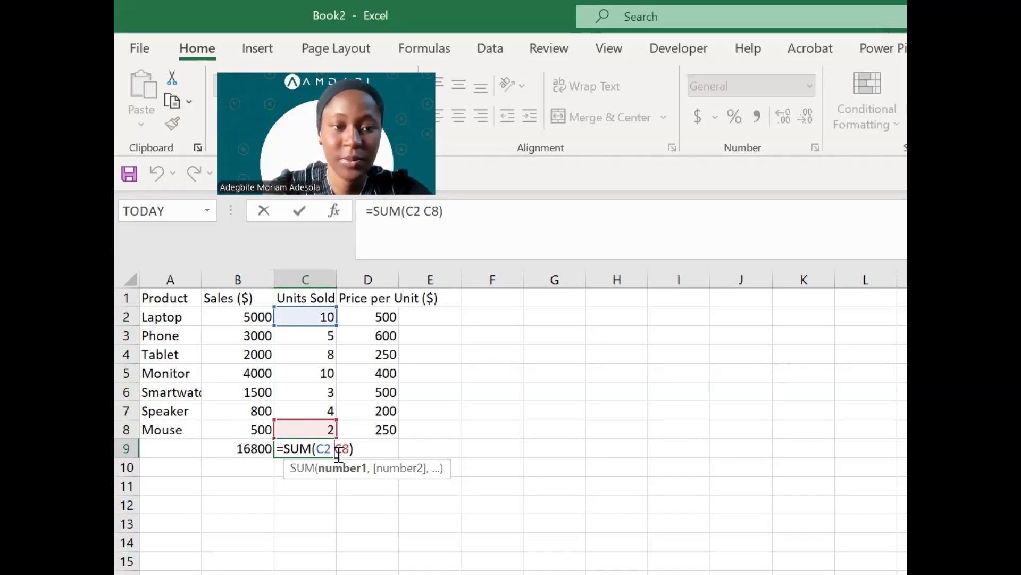
key("BackSpace")
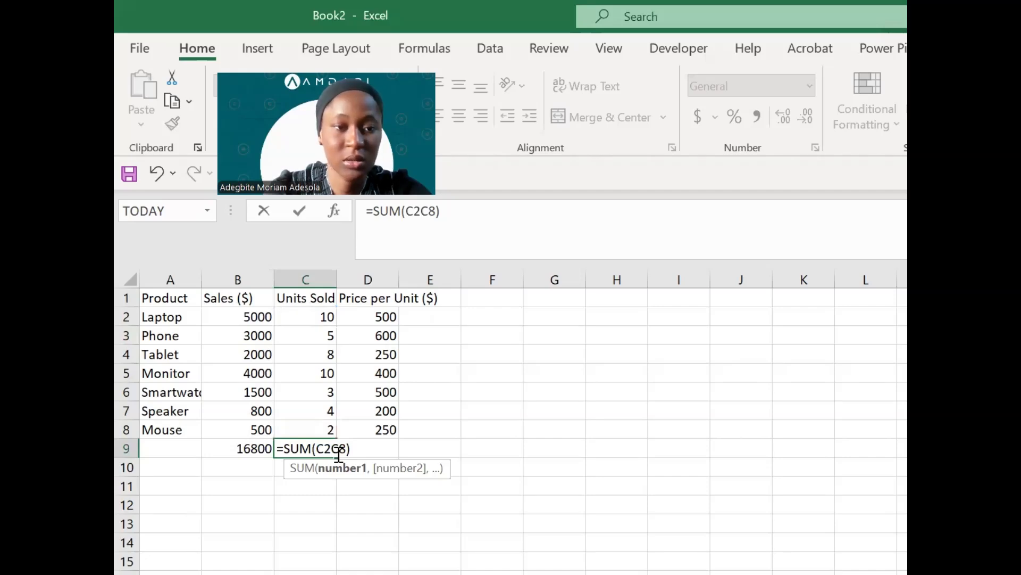
type(":")
key("Return")
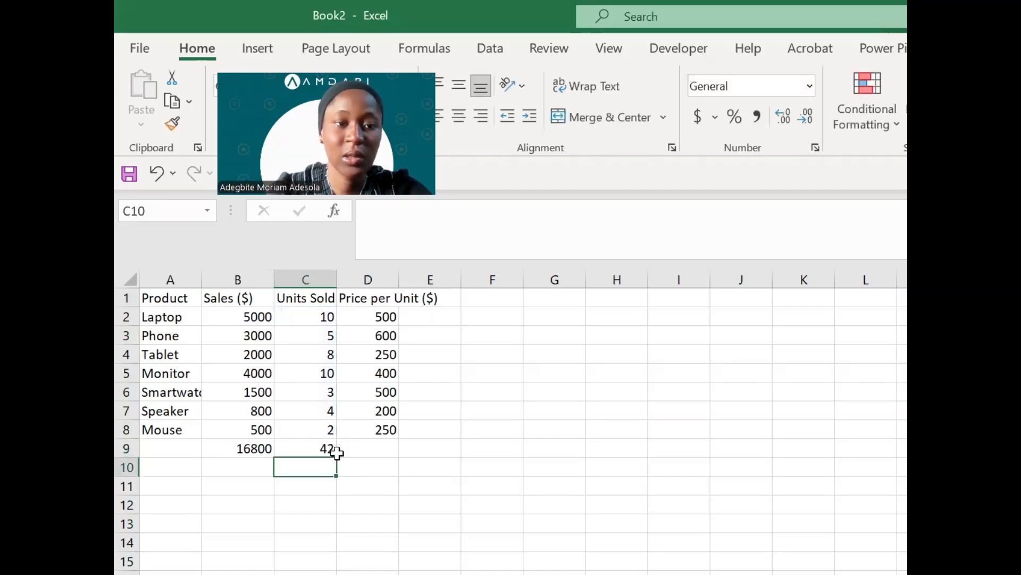
left_click(318, 448)
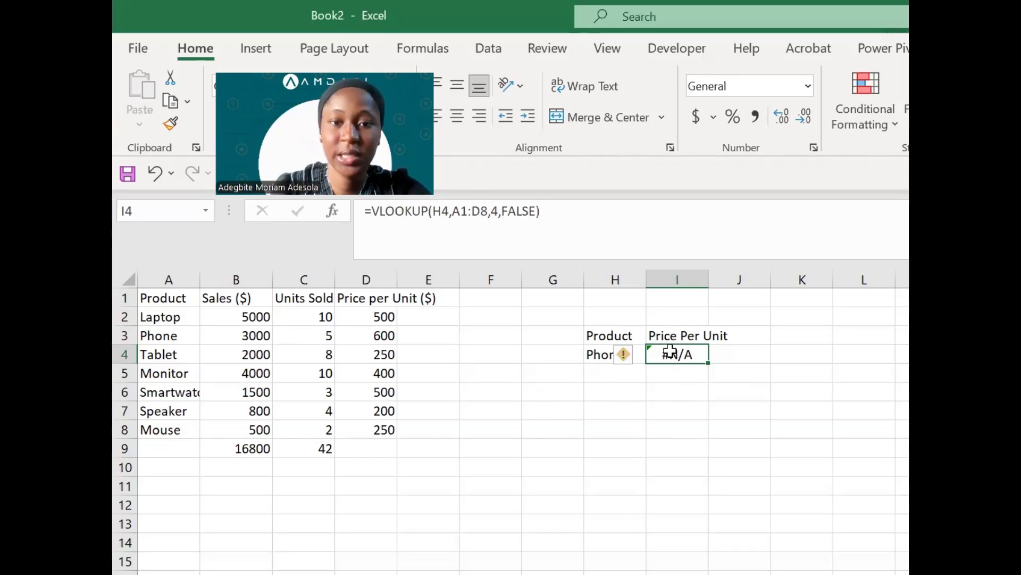
- Check the =VLOOKUP(H4,A1:D8,4,FALSE) formula in I4, then correct H4 from Phon to Phone so it returns 600
double_click(697, 354)
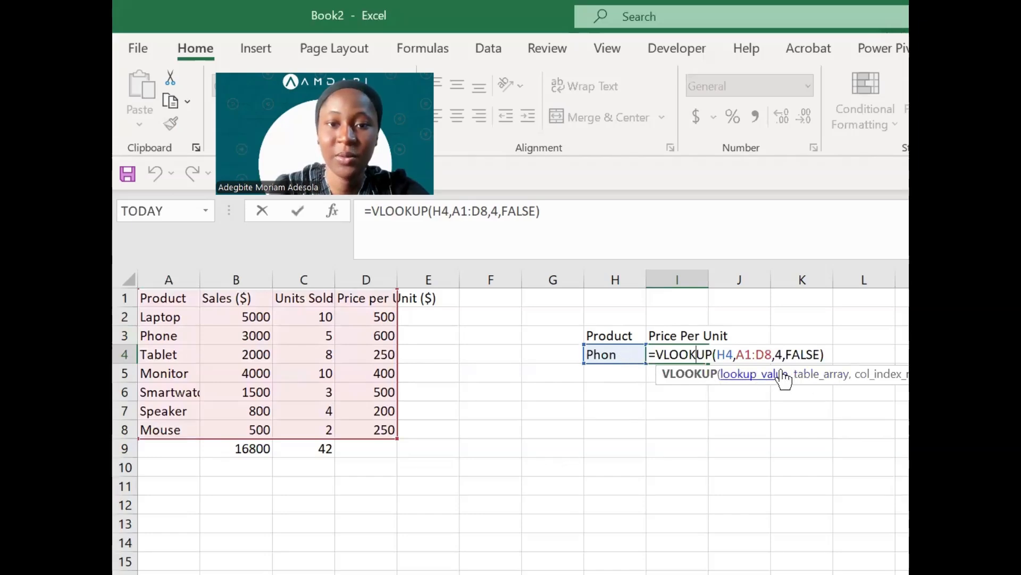
left_click(838, 352)
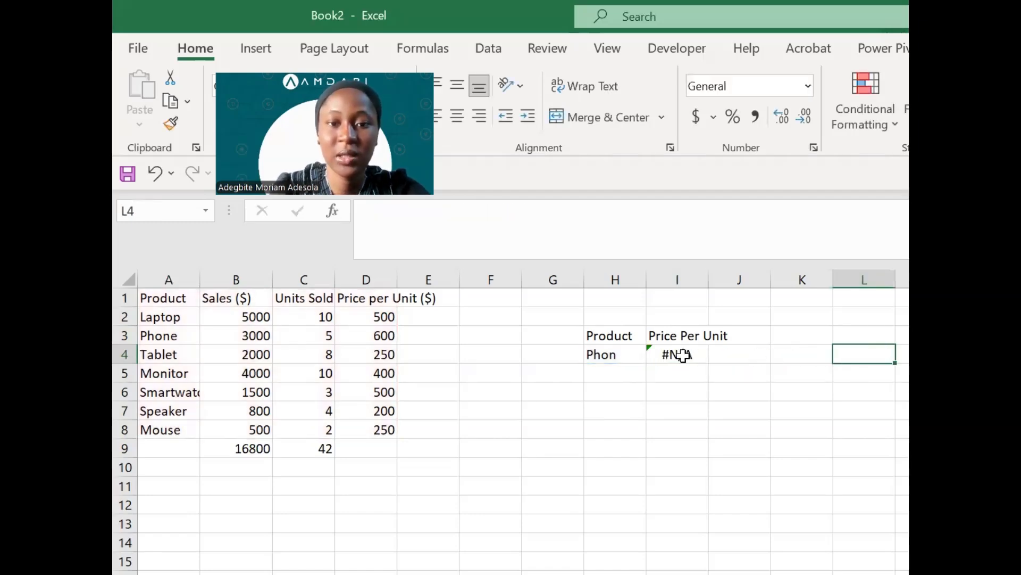
double_click(616, 353)
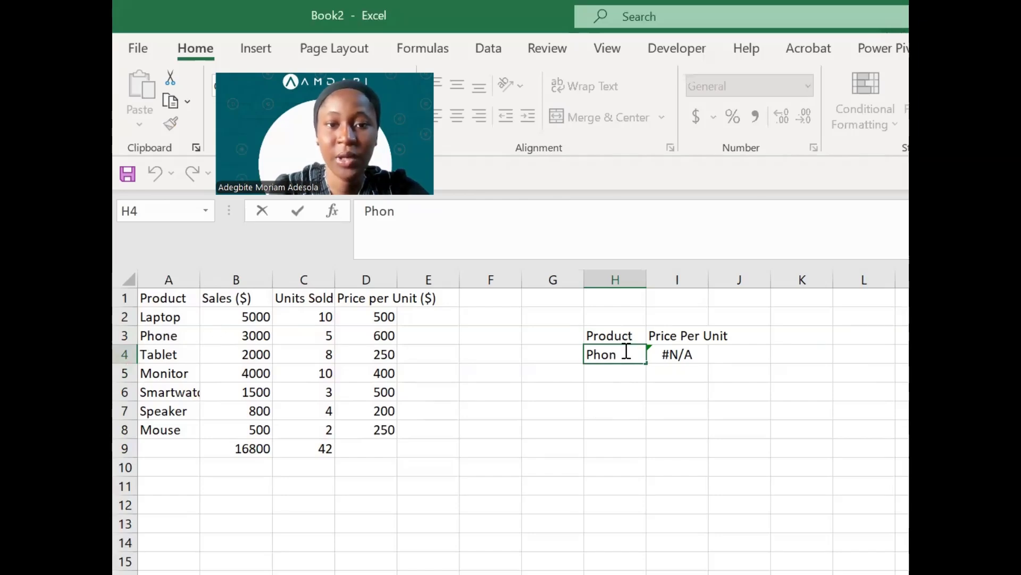
type("e")
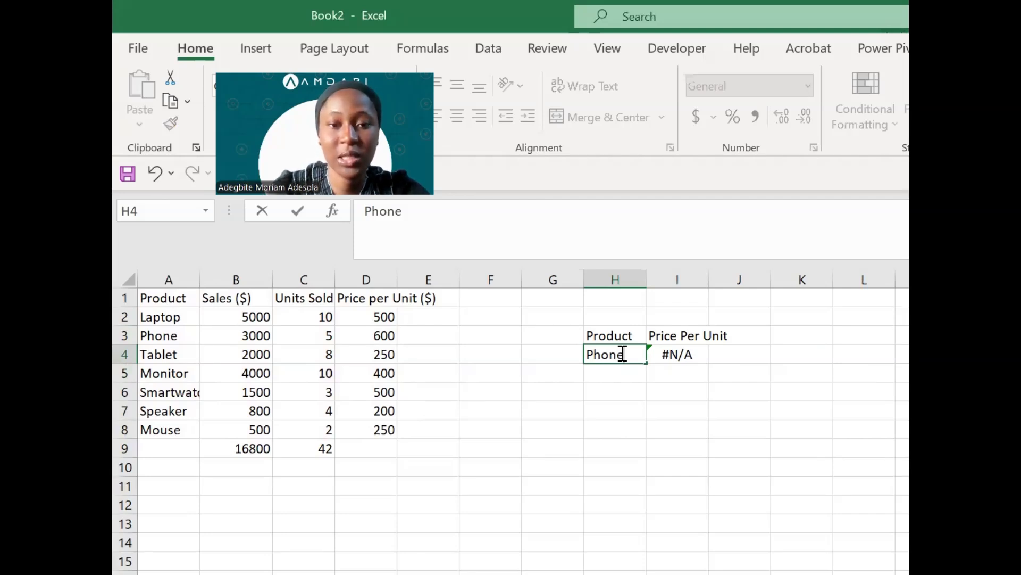
key("Return")
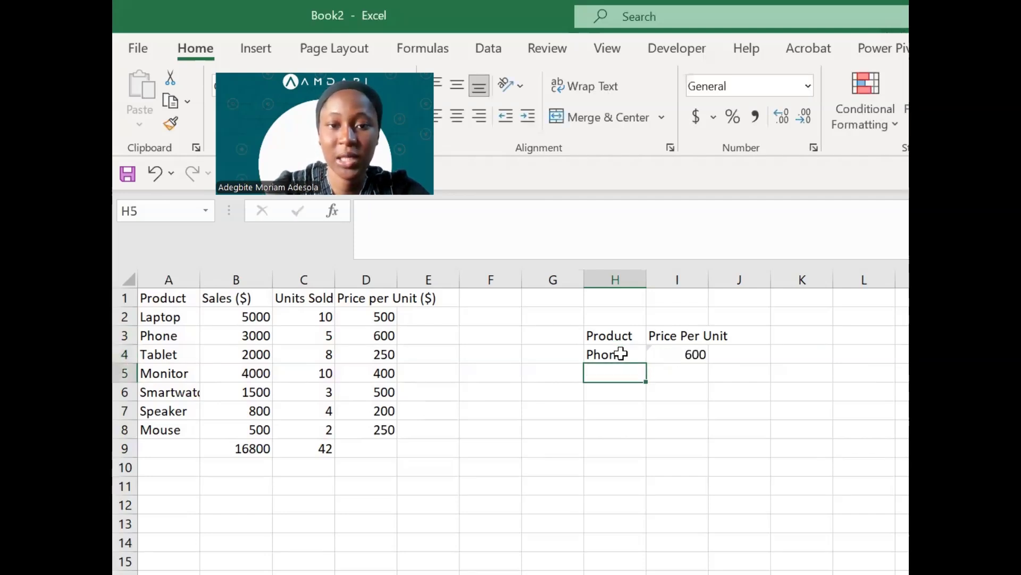
left_click(682, 354)
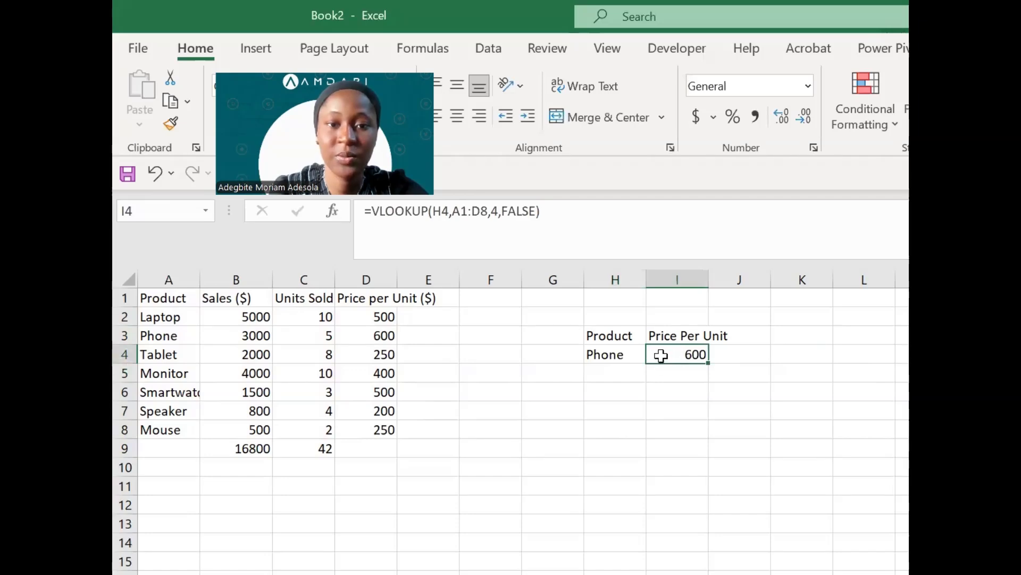
left_click(634, 354)
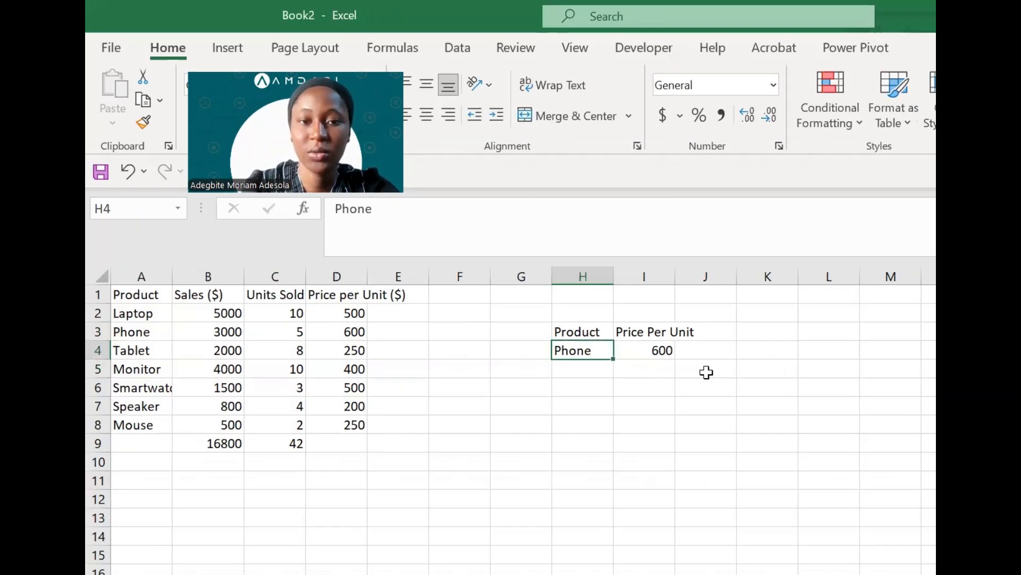
- Undo the fix and wrap the I4 lookup in IFNA with fallback text "Prduct doesn't exist"
key("ctrl+z")
double_click(652, 349)
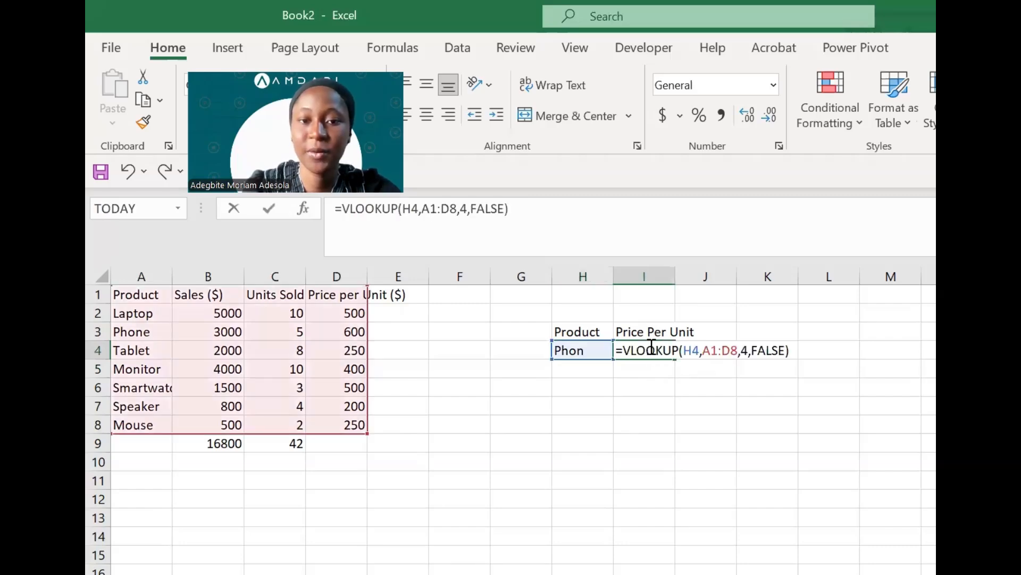
left_click(622, 350)
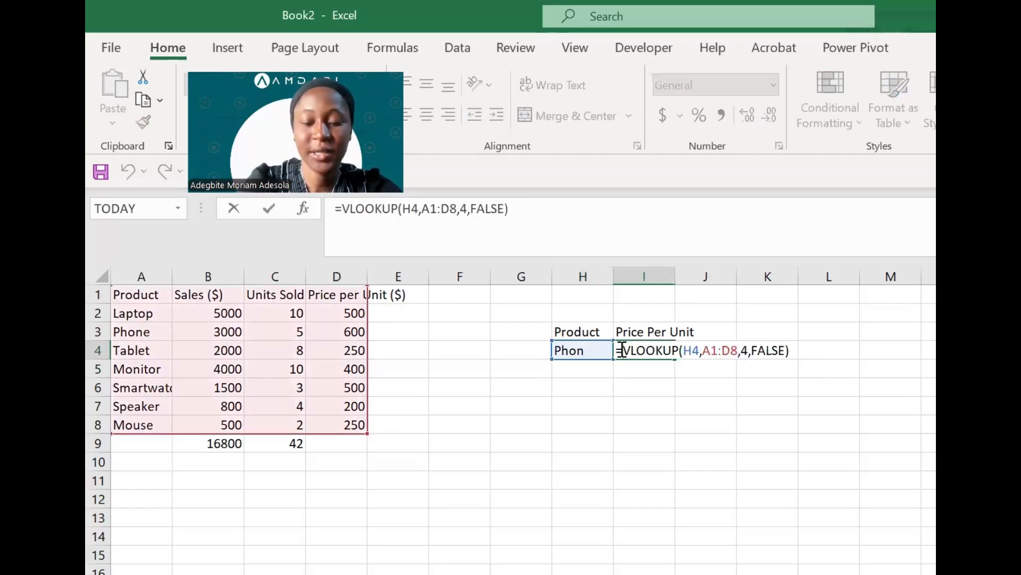
type("if")
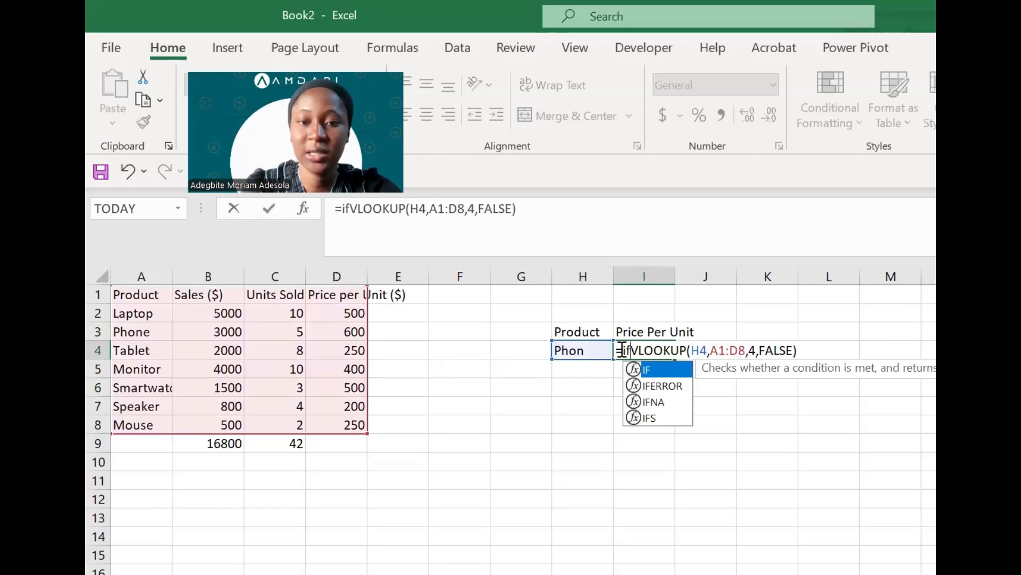
key("Down")
key("Down")
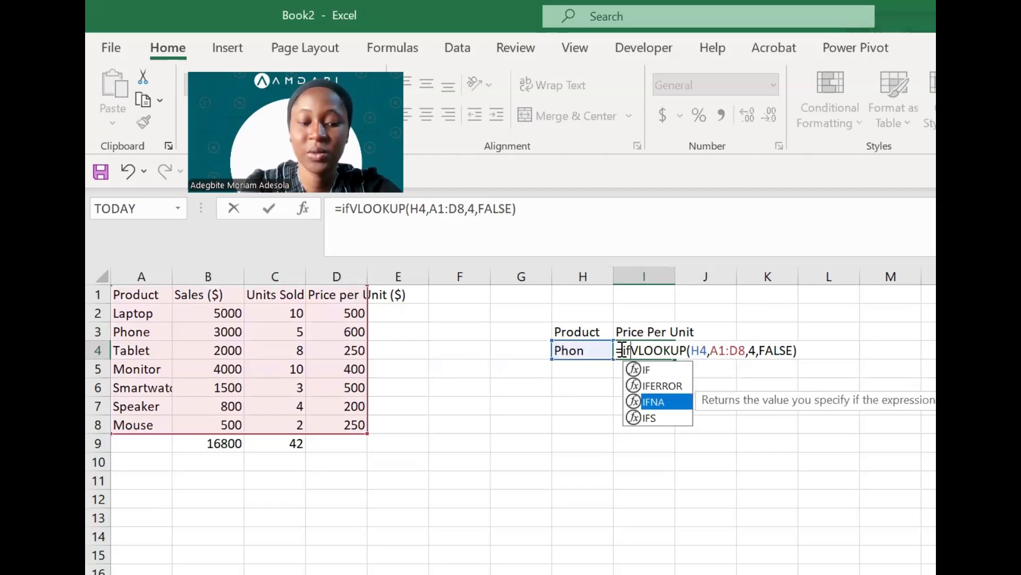
key("Tab")
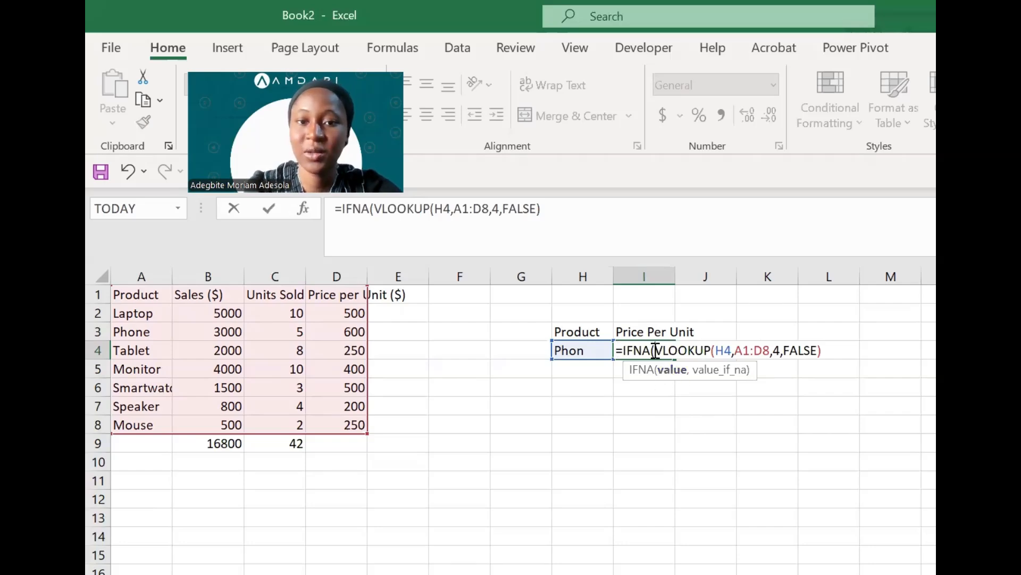
left_click(830, 350)
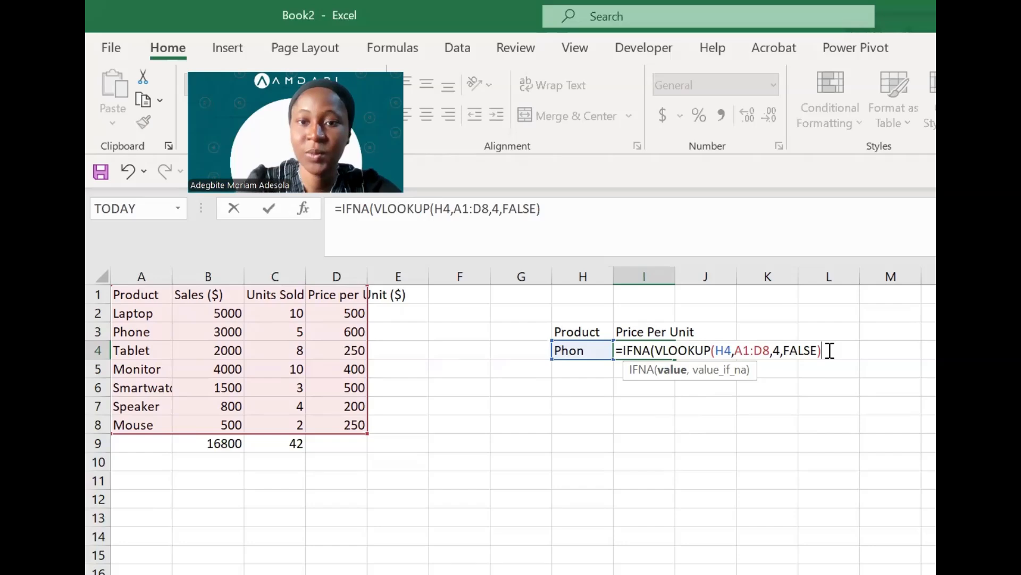
type(",")
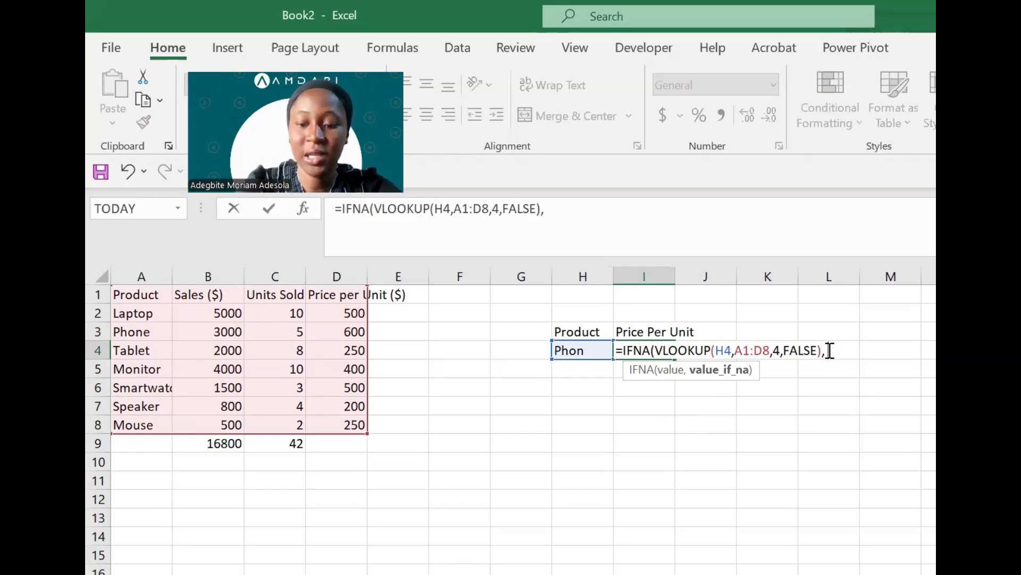
type(" \"Po")
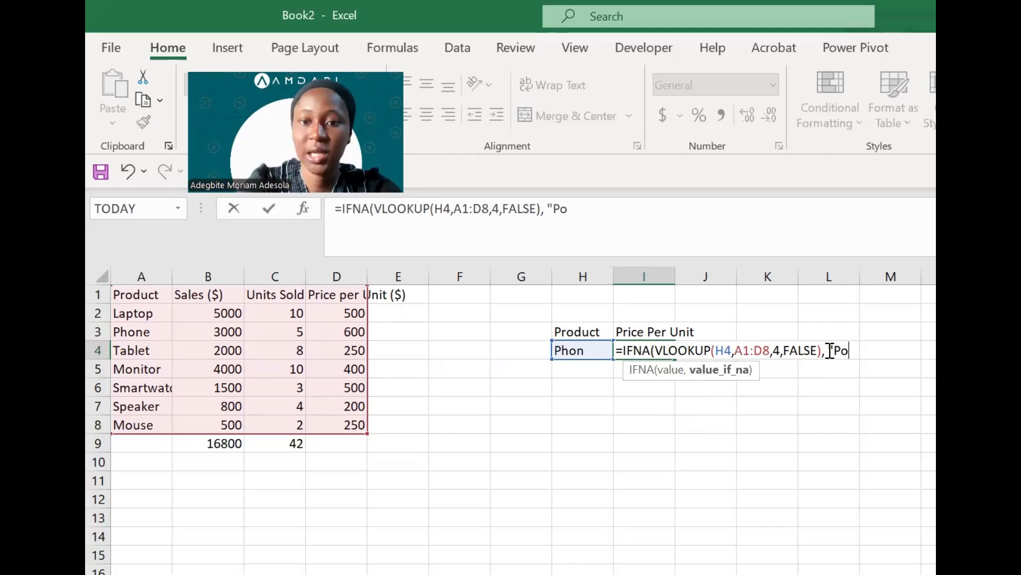
key("BackSpace")
type("r")
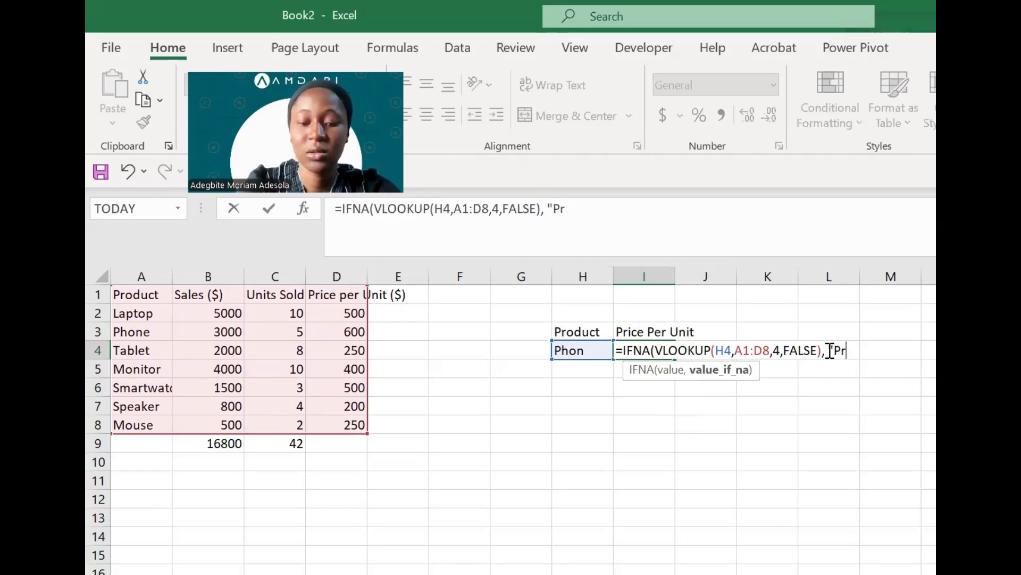
type("duct doe")
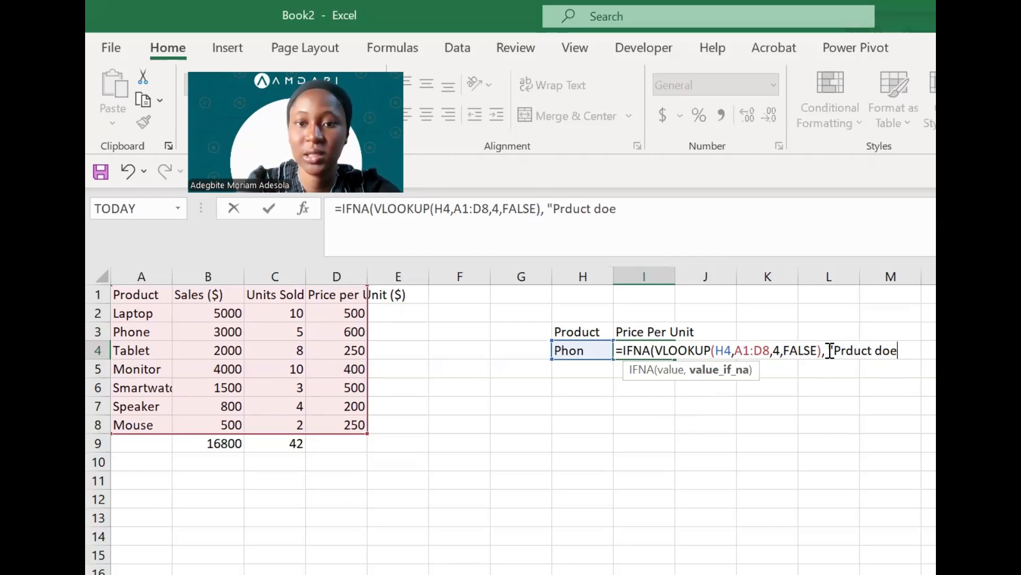
type("sn't exist")
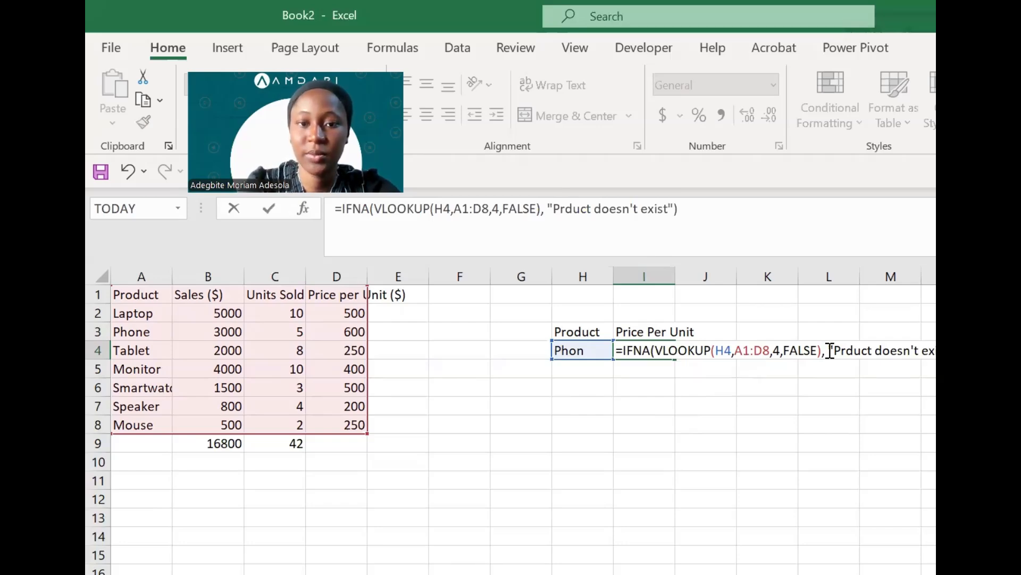
key("Return")
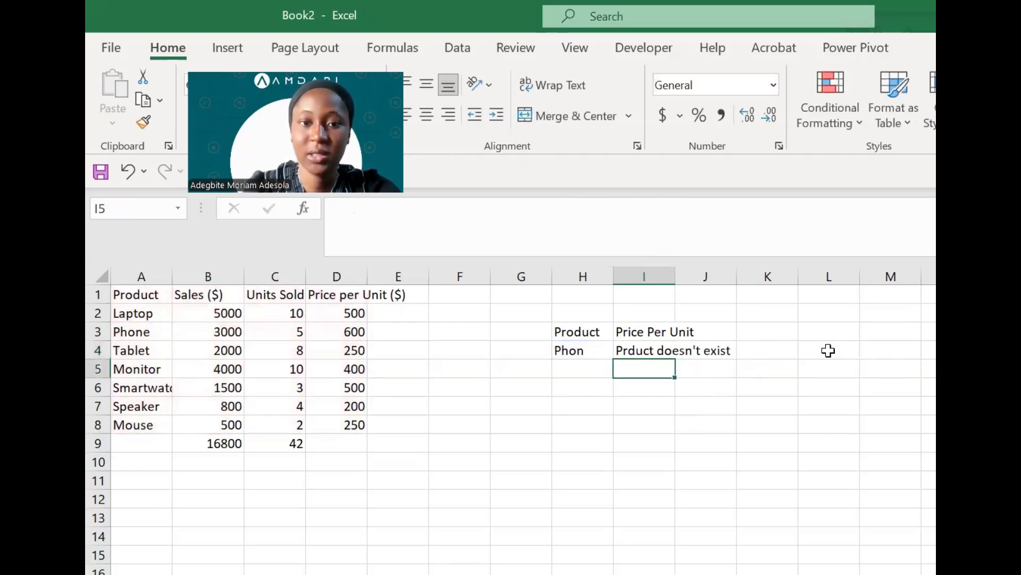
left_click(641, 350)
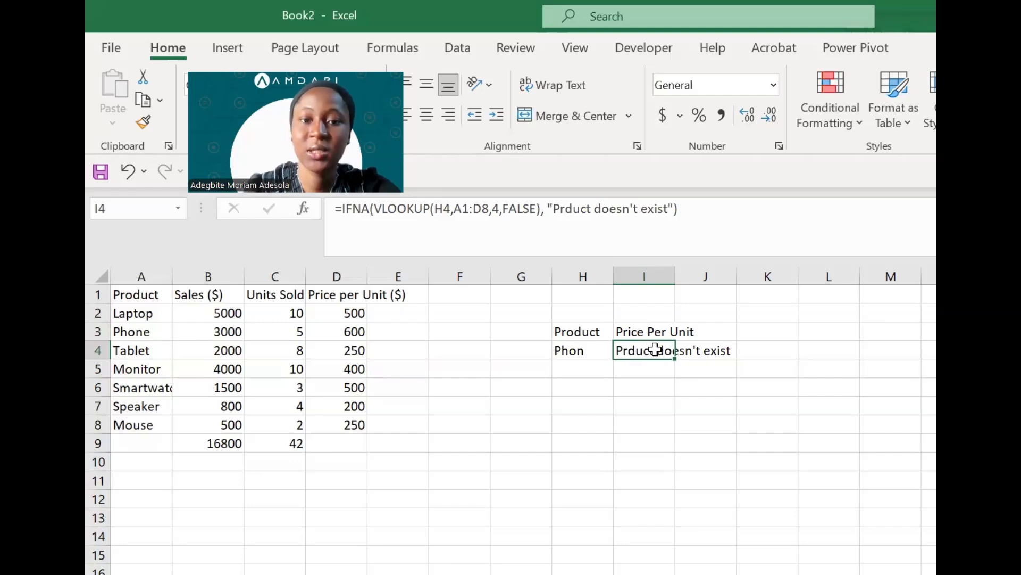
- Correct H4 from Phon to Phone so the lookup returns 600
double_click(593, 349)
type("e")
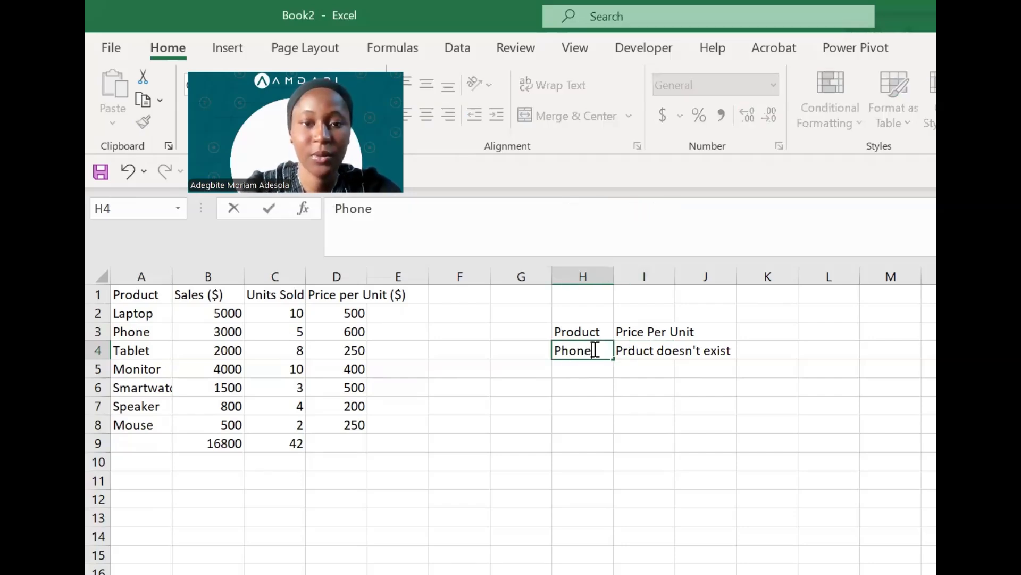
key("Return")
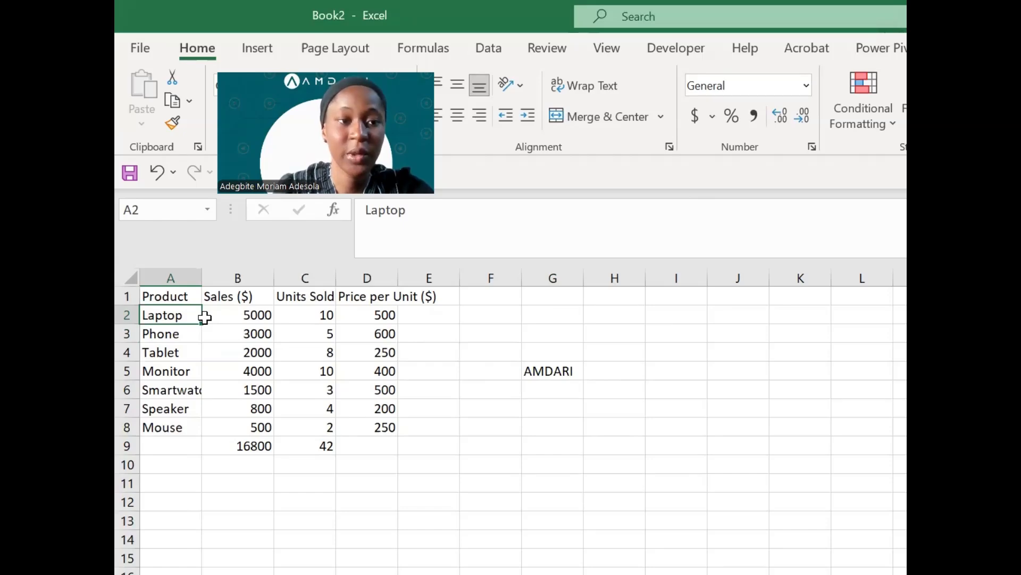
- Enter =UNIQUE(A2:A8) in G2, which shows a #SPILL! error
key("Up")
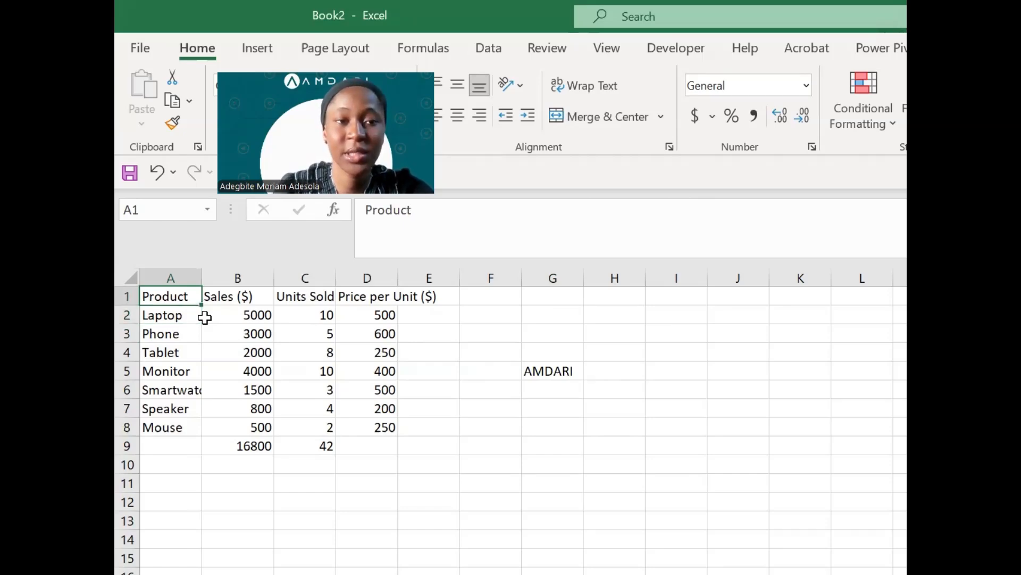
key("Down")
key("Right")
key("Right")
key("Right")
key("Right")
key("Right")
key("Right")
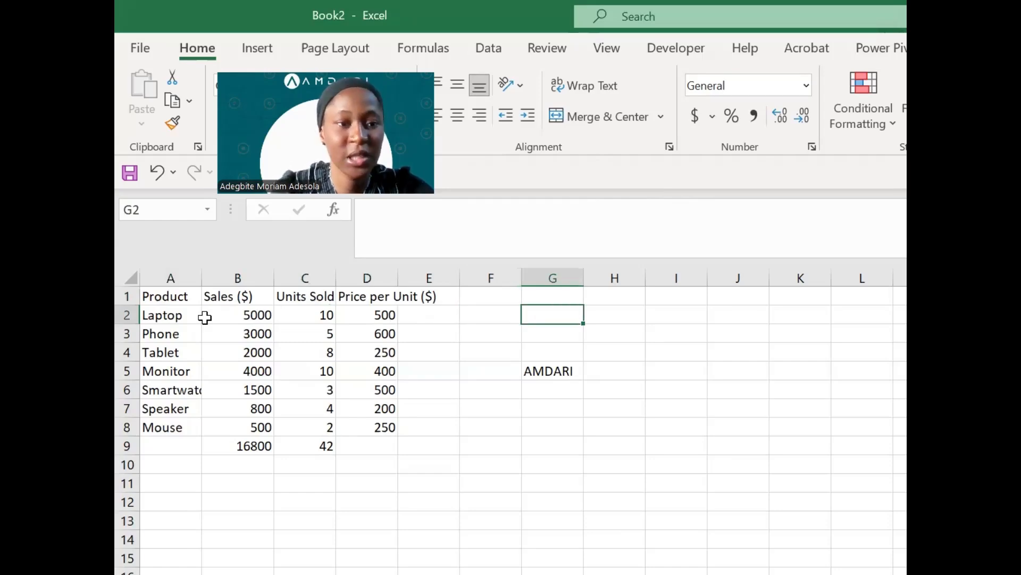
type("+")
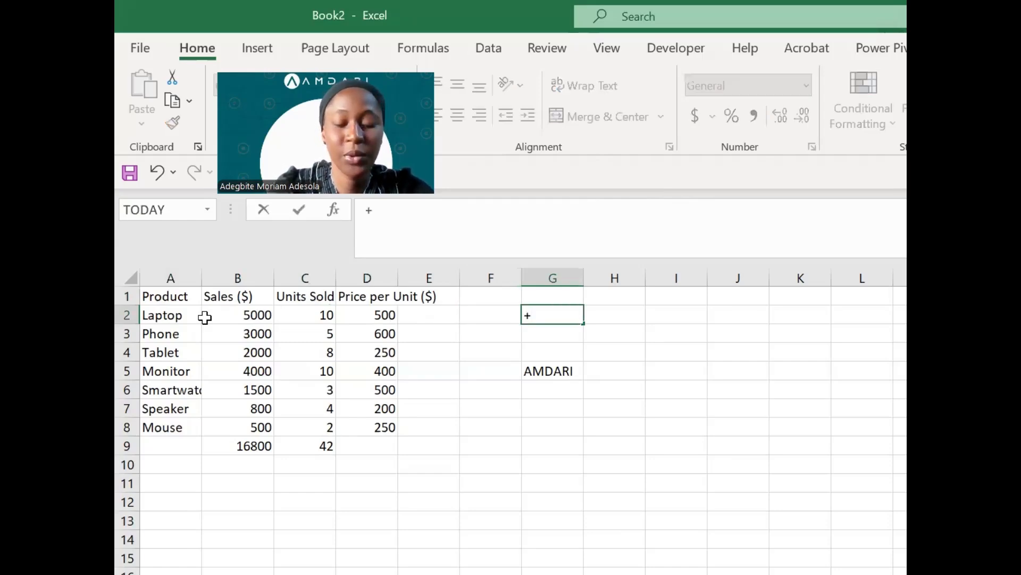
key("BackSpace")
type("=UNI")
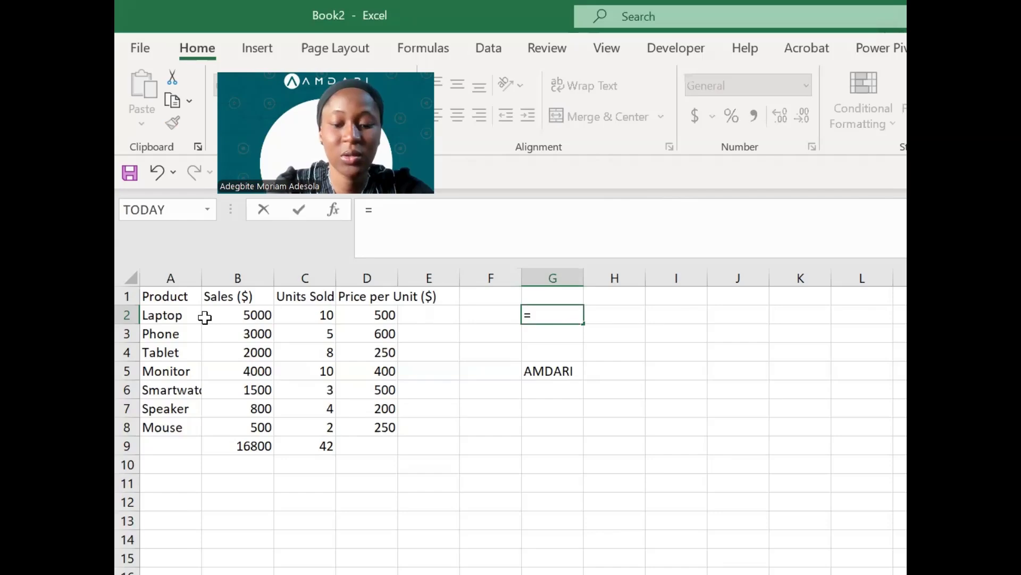
key("Down")
key("Down")
key("Tab")
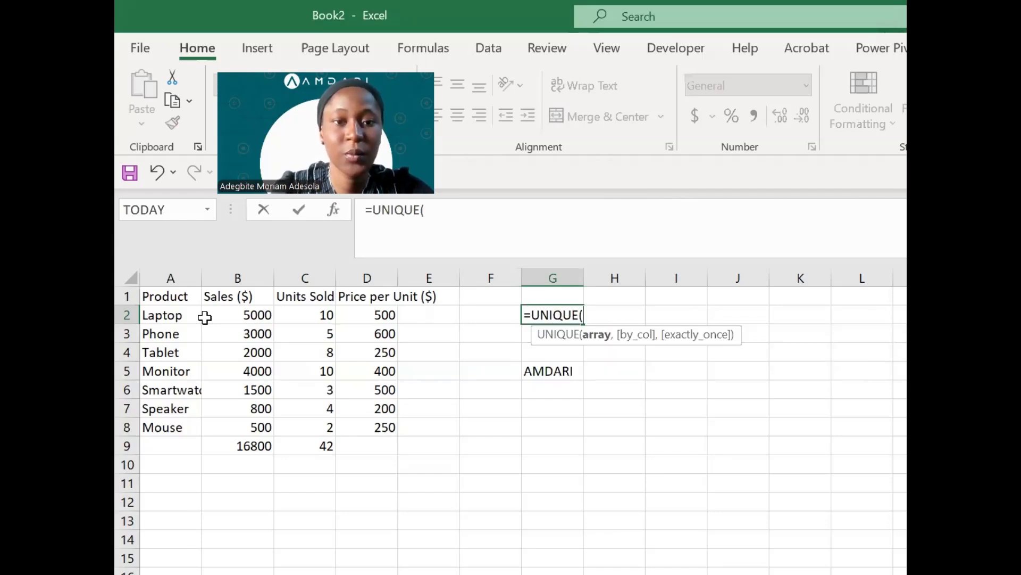
left_click_drag(176, 316, 176, 427)
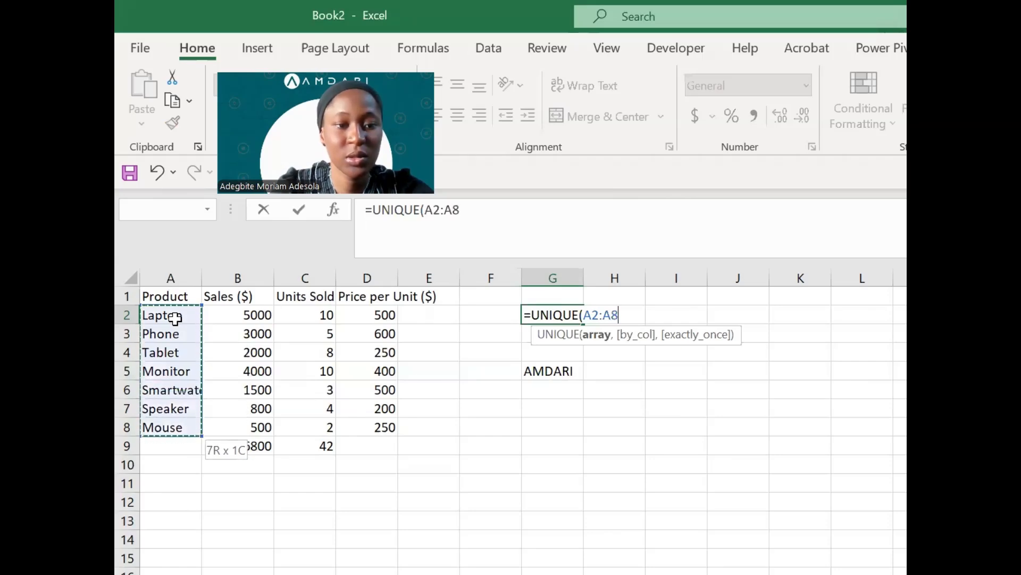
type(")")
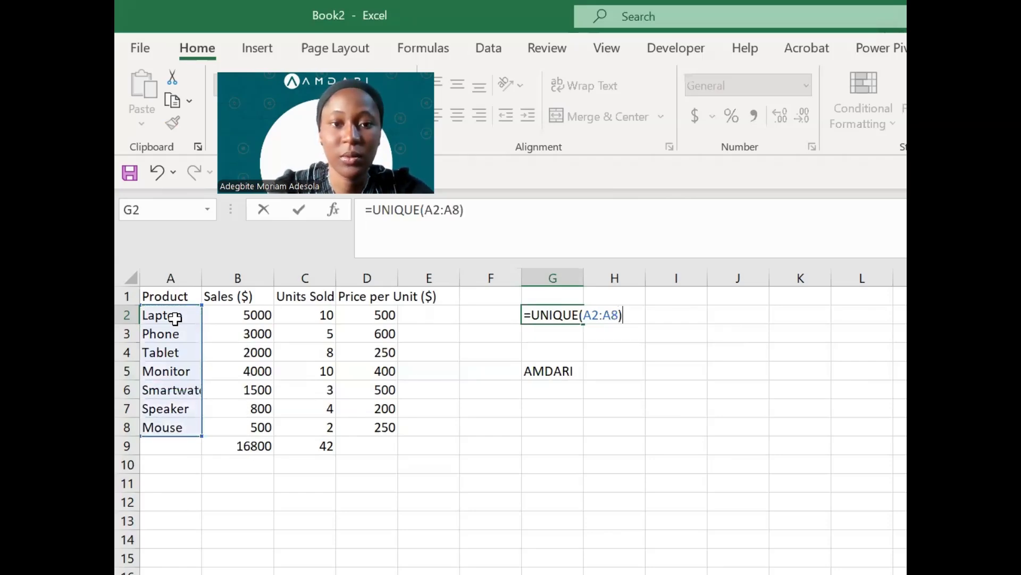
key("Return")
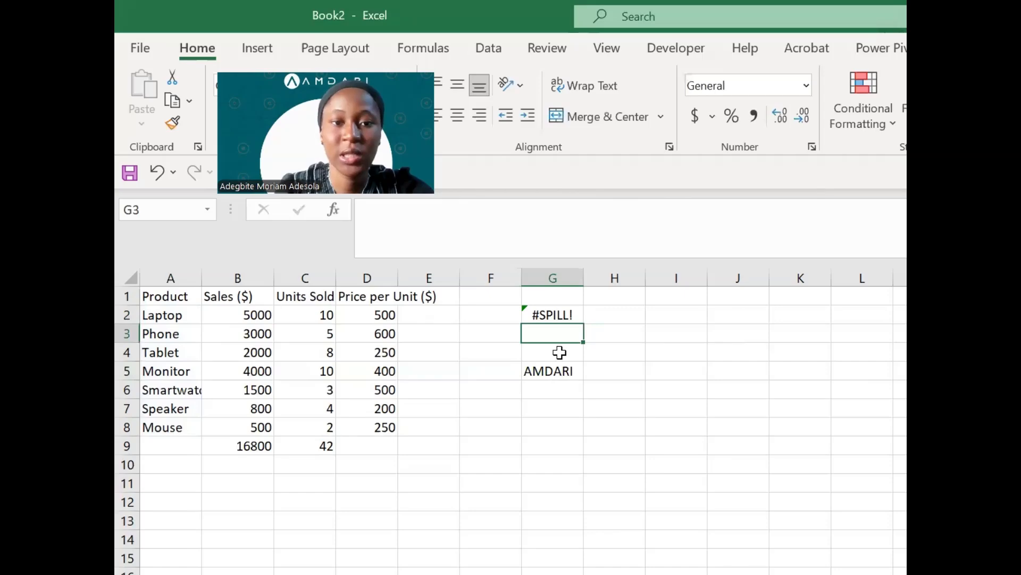
- Inspect the #SPILL! error, then delete AMDARI from G5 so the products spill into G2:G8
left_click(554, 314)
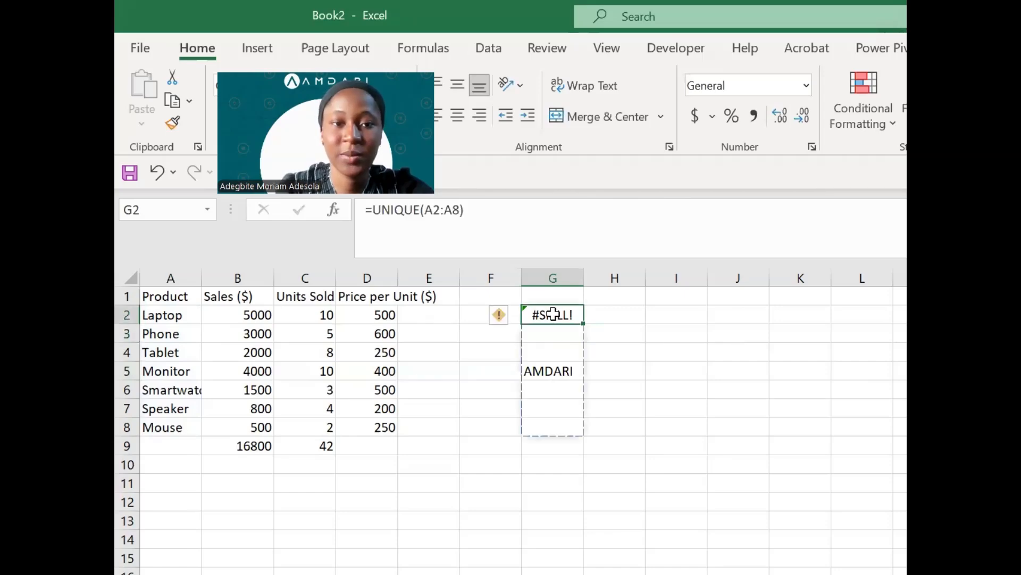
left_click(512, 318)
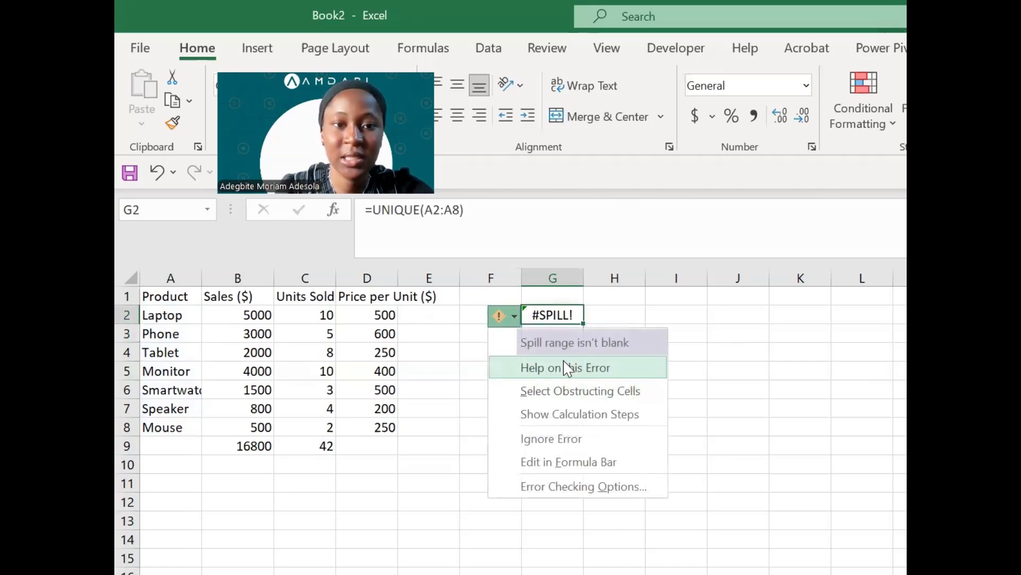
left_click(514, 315)
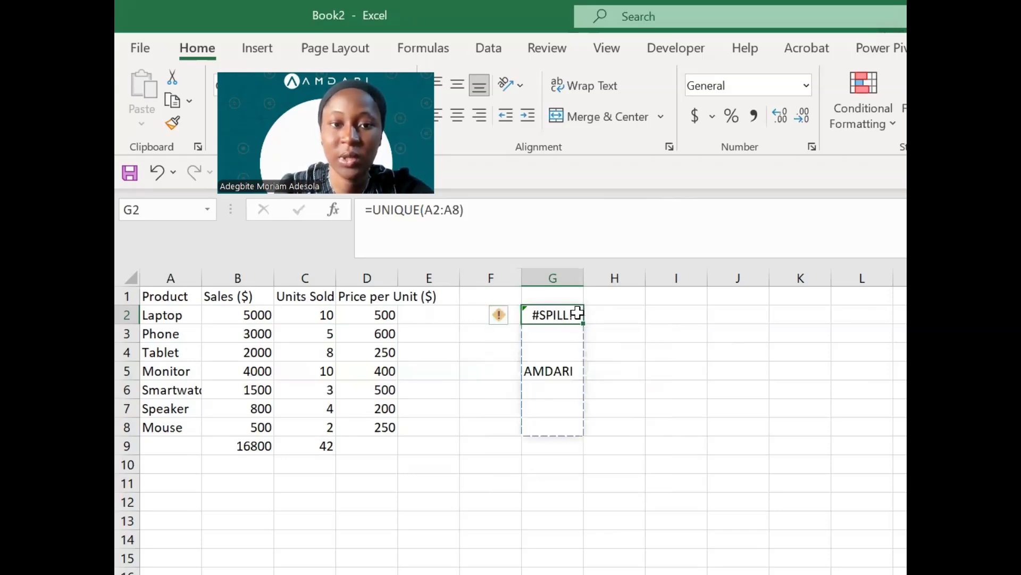
left_click(555, 371)
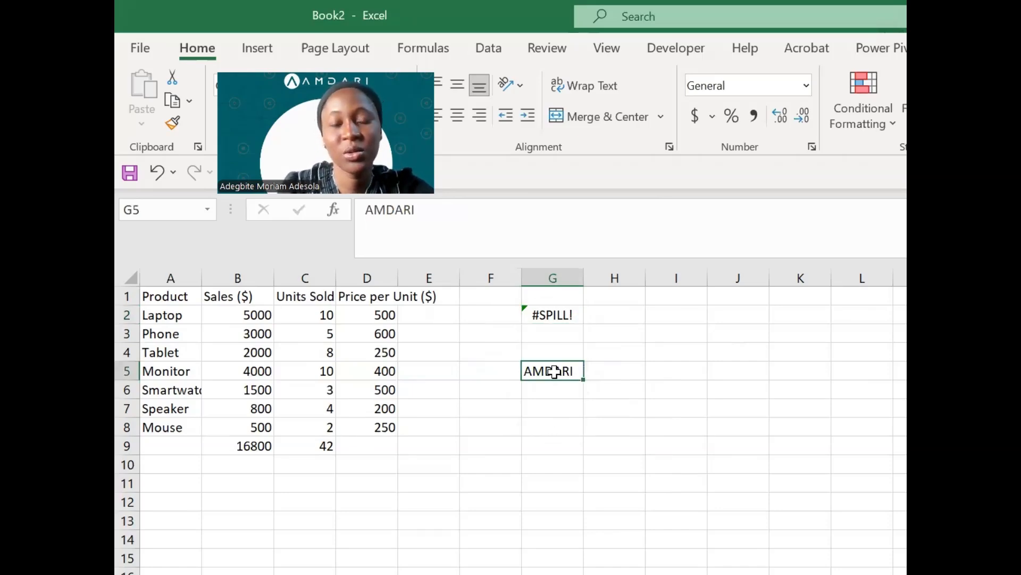
key("Up")
key("Up")
key("Up")
key("Down")
key("Down")
key("Down")
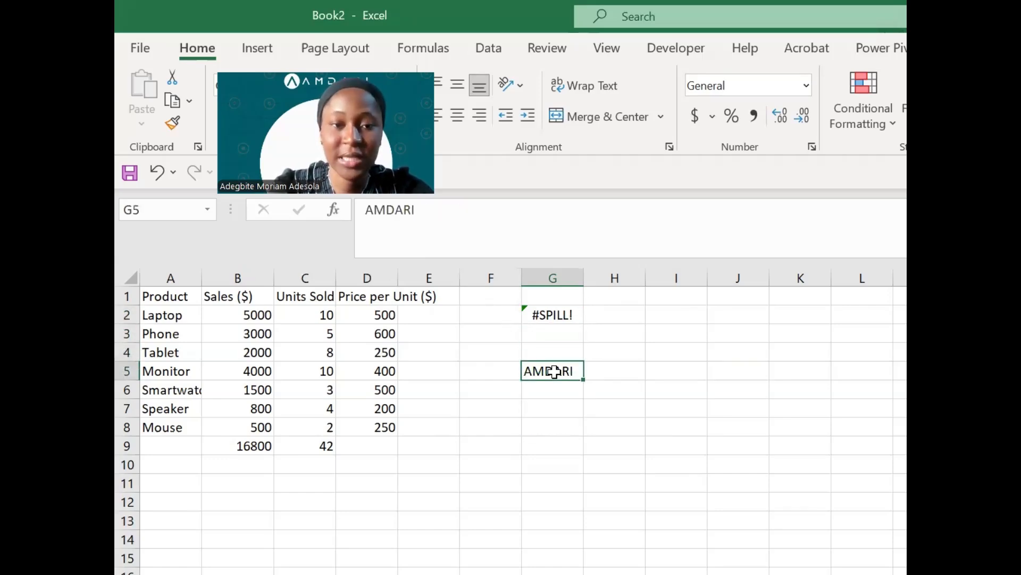
key("Delete")
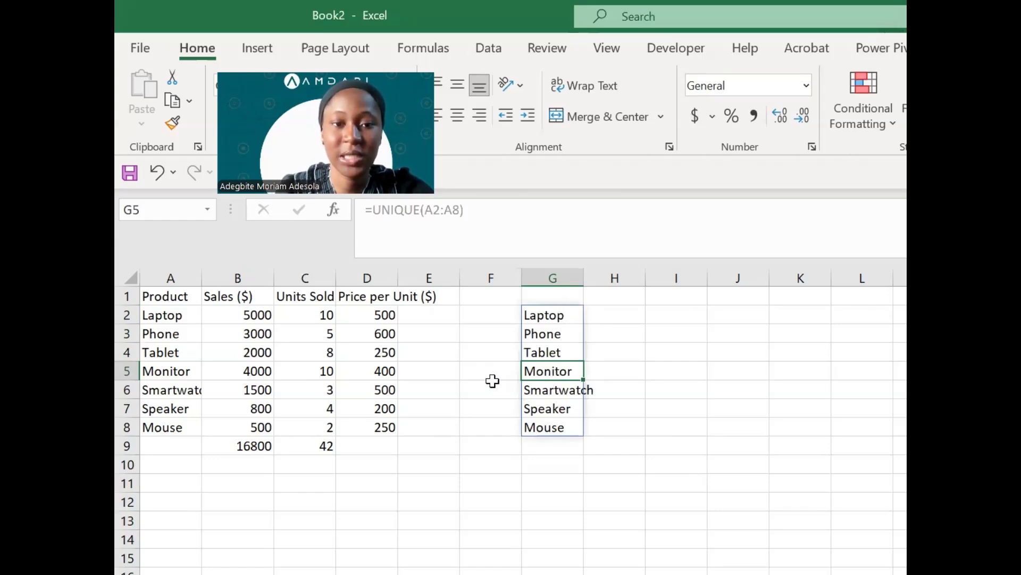
left_click(493, 384)
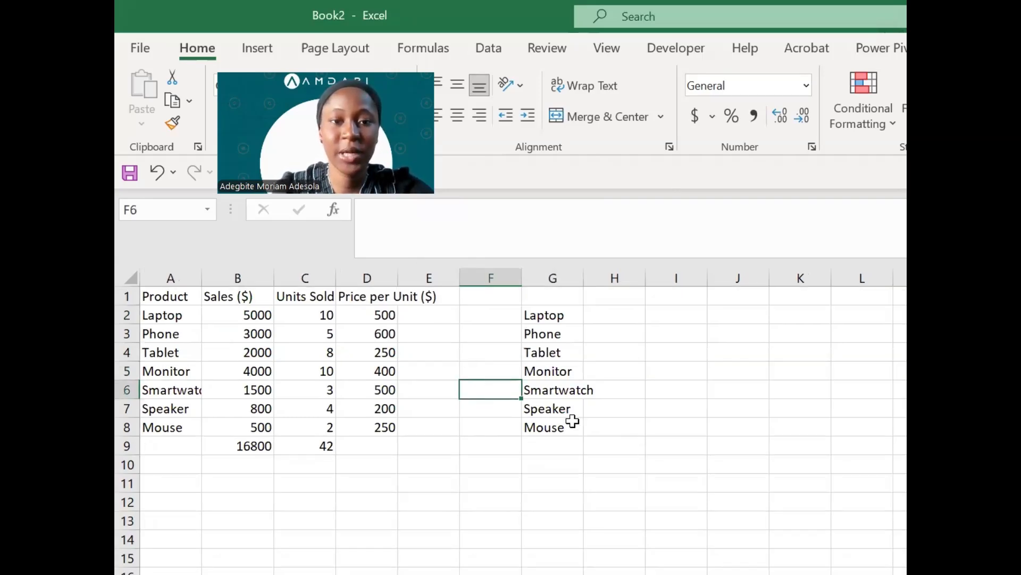
left_click(538, 316)
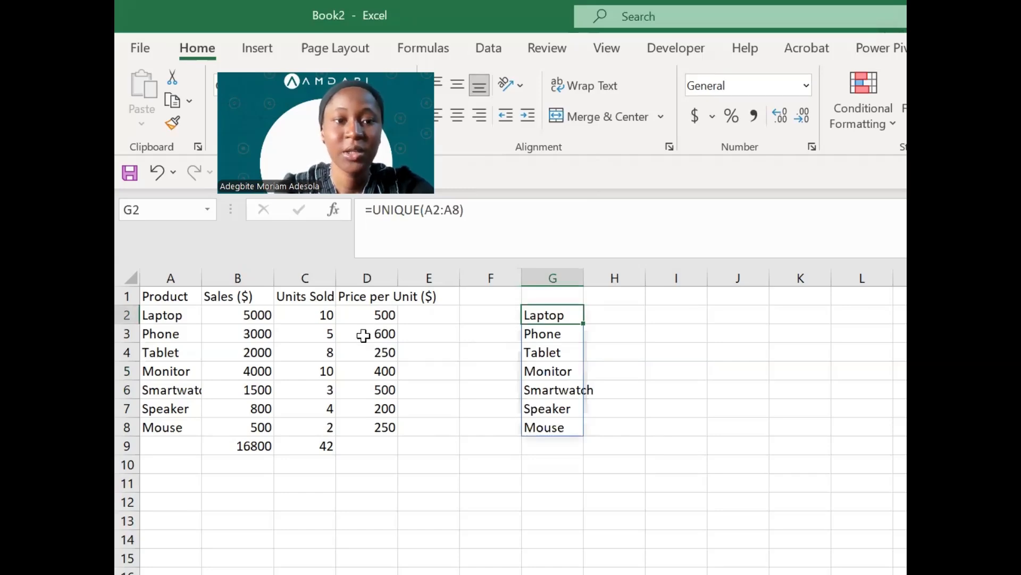